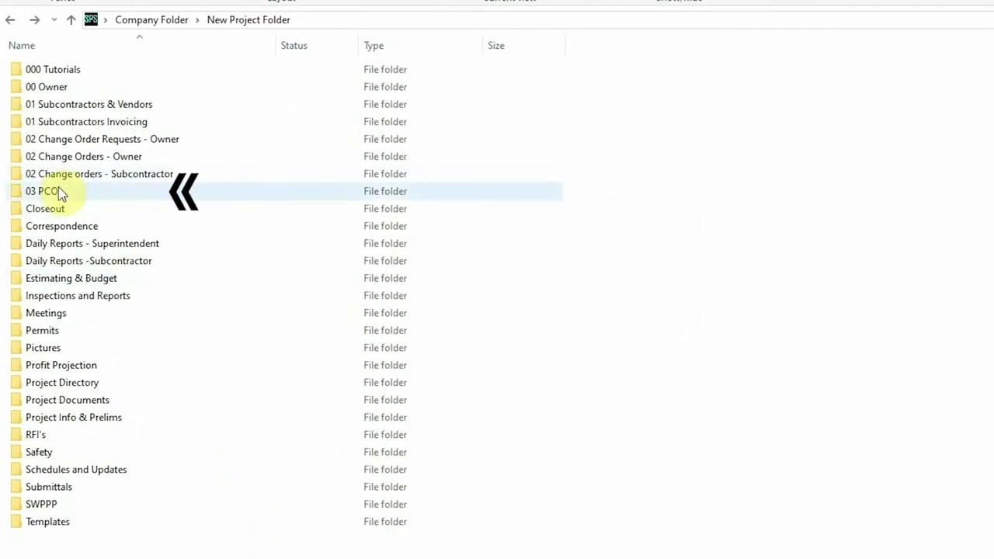
# Step: Open the 03 PCOs folder and look through the PCO (4) to PCO (6) folders
pyautogui.doubleClick(58, 191)
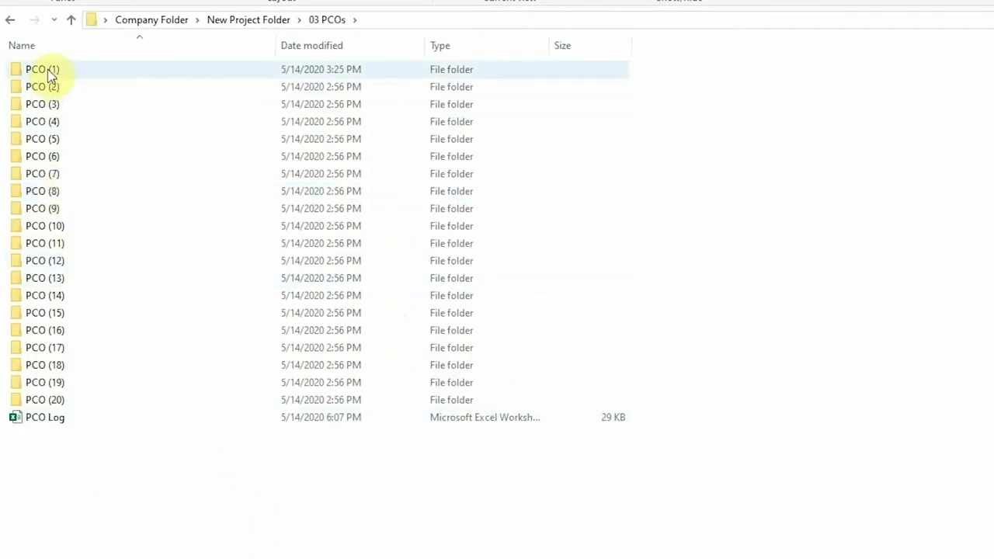
pyautogui.click(59, 122)
pyautogui.click(60, 136)
pyautogui.click(71, 158)
pyautogui.click(101, 466)
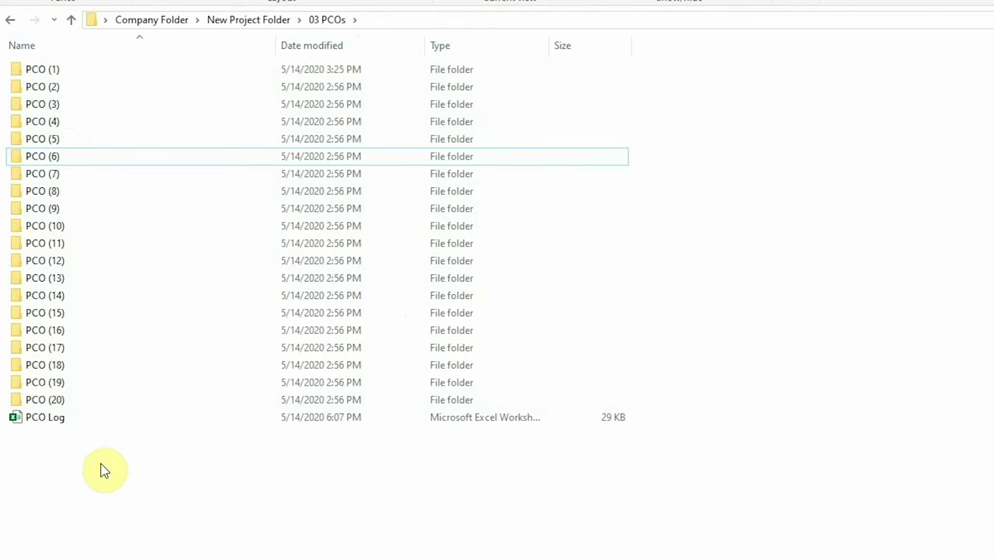
# Step: Open the PCO Log workbook and move across row 5 of the Contractor PCO Log to the OWNER heading
pyautogui.doubleClick(79, 420)
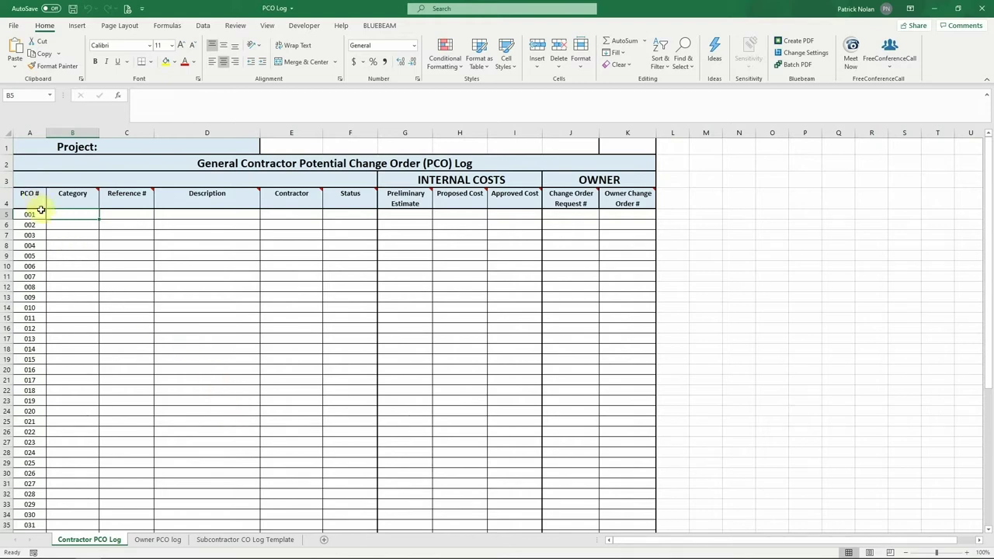
pyautogui.press('Tab')
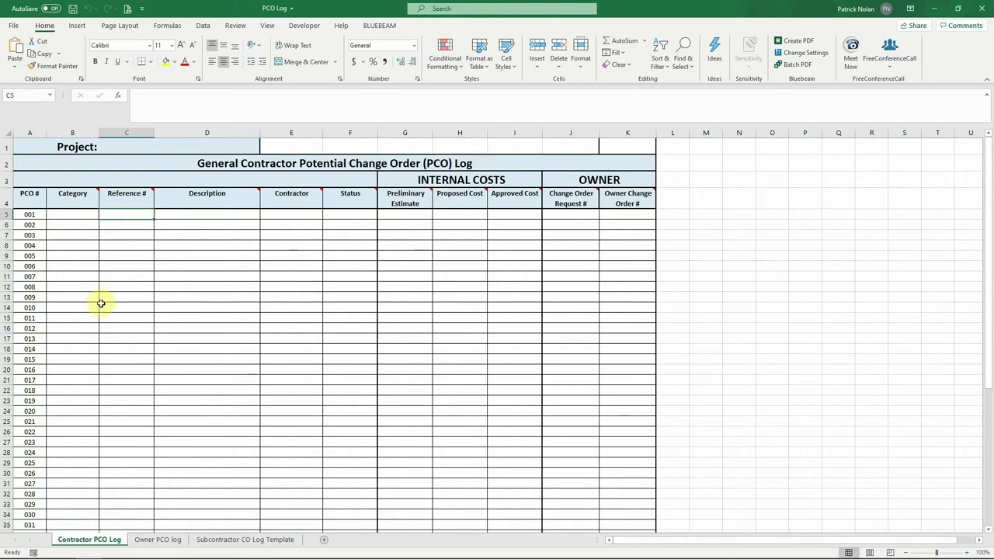
pyautogui.press('Tab')
pyautogui.press('Tab')
pyautogui.press('Tab')
pyautogui.press('Tab')
pyautogui.press('Tab')
pyautogui.press('Tab')
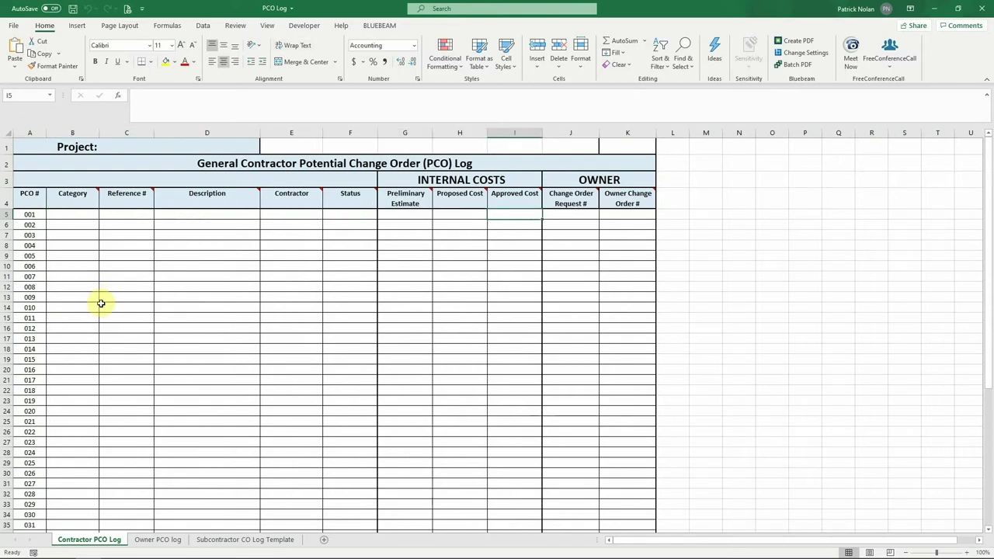
pyautogui.press('Tab')
pyautogui.press('Tab')
pyautogui.hotkey('shift', 'Tab')
pyautogui.hotkey('shift', 'Tab')
pyautogui.hotkey('shift', 'Tab')
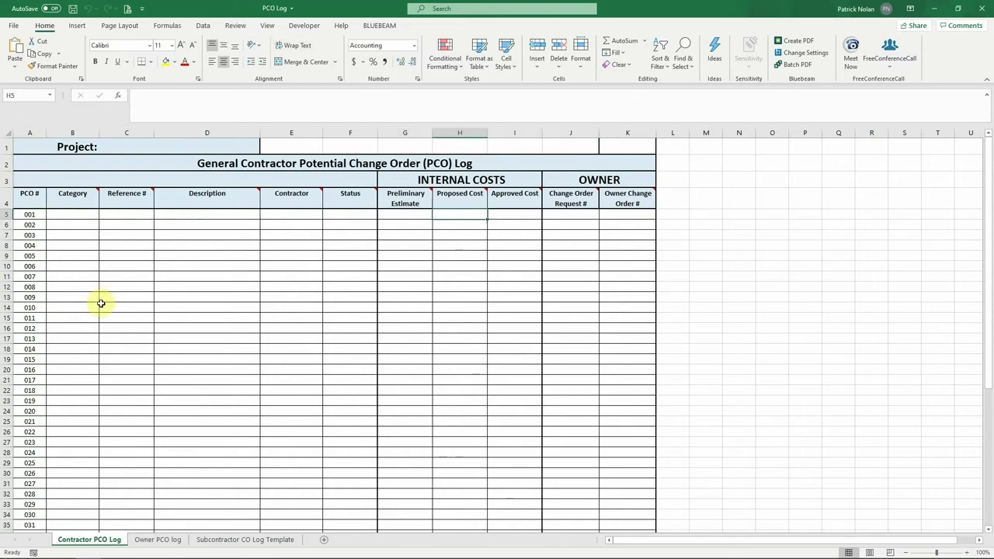
pyautogui.hotkey('shift', 'Tab')
pyautogui.hotkey('shift', 'Tab')
pyautogui.hotkey('shift', 'Tab')
pyautogui.hotkey('shift', 'Tab')
pyautogui.hotkey('shift', 'Tab')
pyautogui.hotkey('shift', 'Tab')
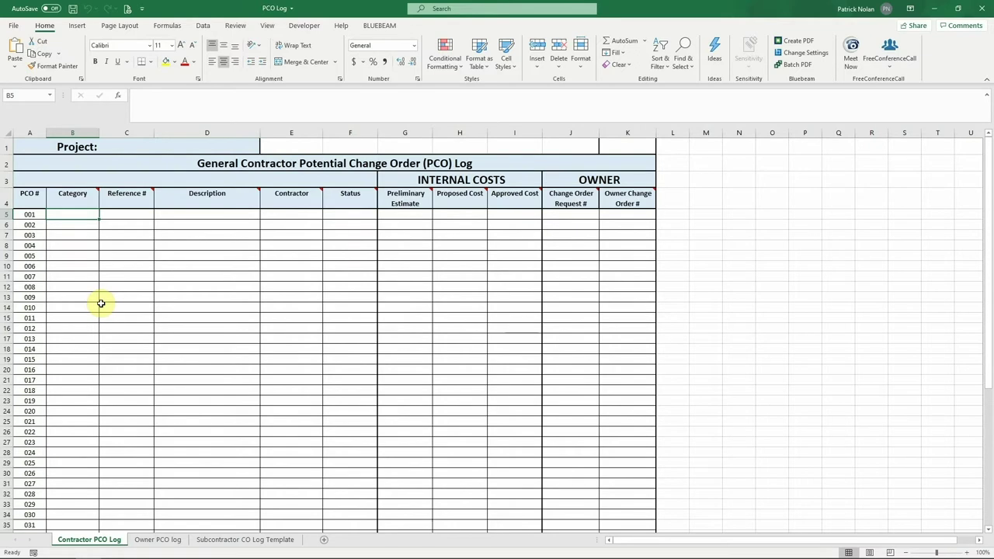
pyautogui.press('Up')
pyautogui.press('Up')
pyautogui.press('Right')
pyautogui.press('Right')
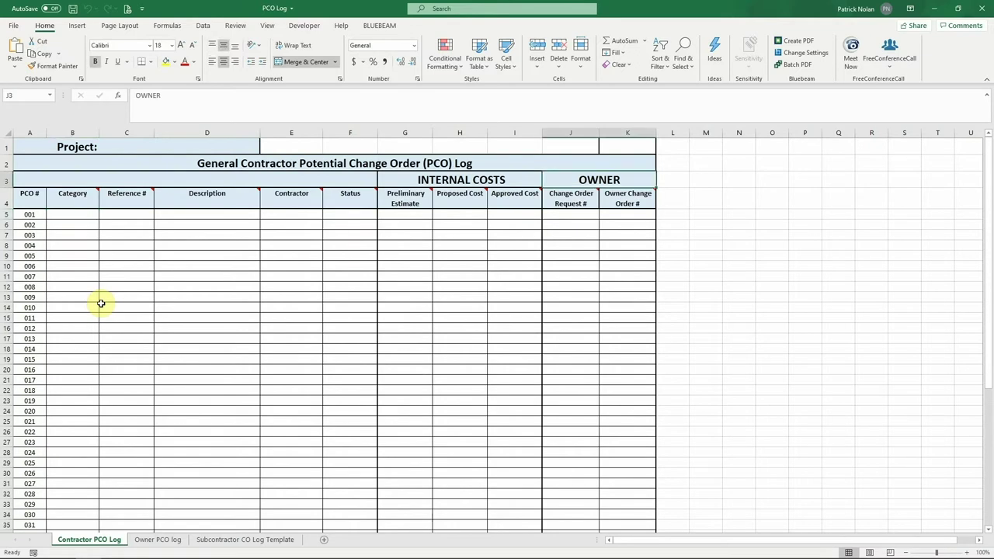
# Step: Open the Owner PCO log sheet and inspect the contract summary block A22:E24 and cell C11
pyautogui.click(160, 539)
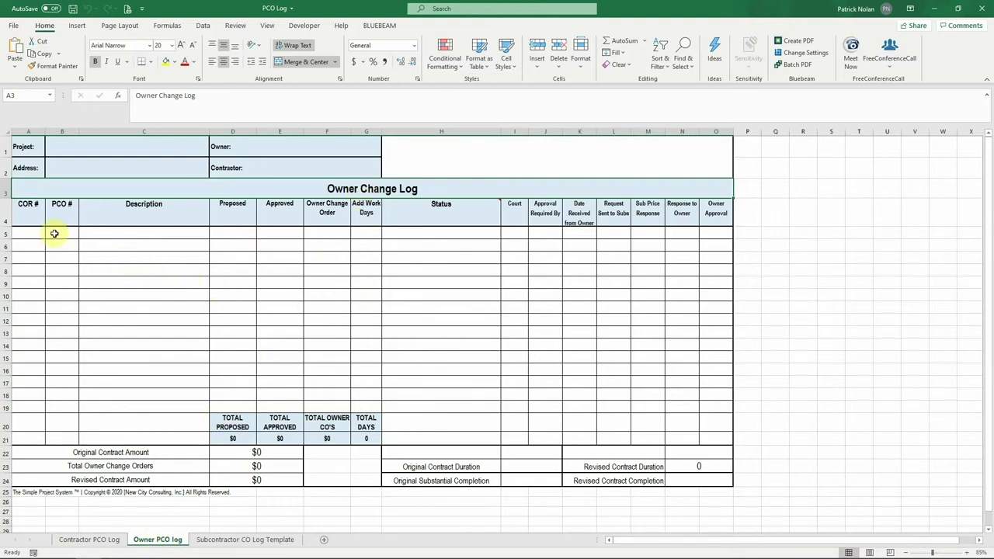
pyautogui.moveTo(109, 452); pyautogui.dragTo(272, 480)
pyautogui.click(120, 303)
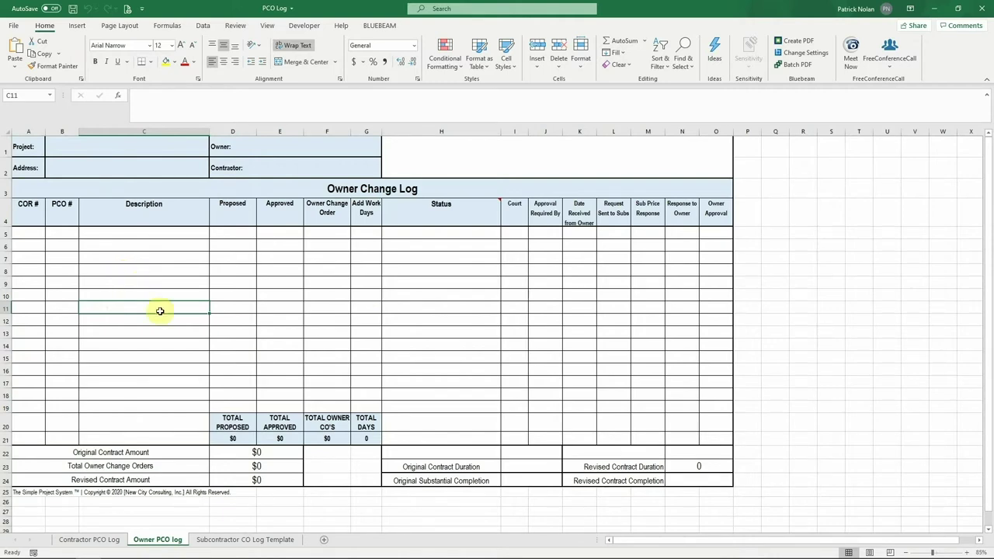
# Step: Open the Subcontractor CO Log Template sheet and inspect cells C4, A7, D6, E6, F6, C28 and E28
pyautogui.click(250, 539)
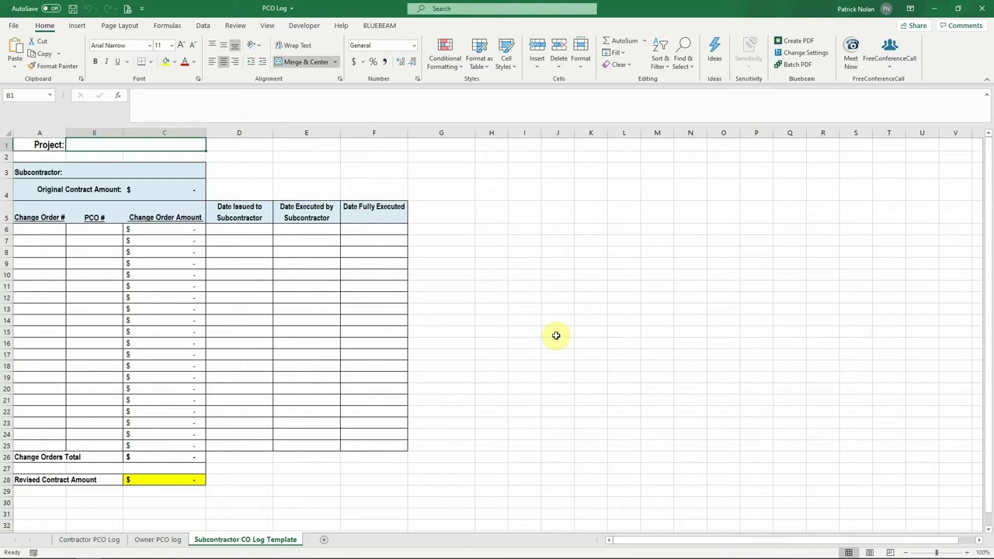
pyautogui.click(179, 195)
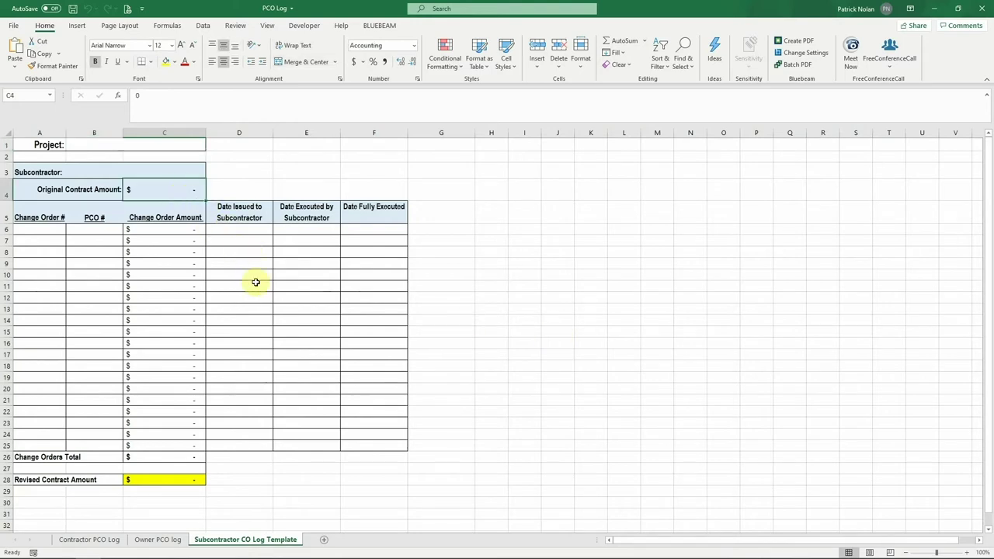
pyautogui.click(57, 231)
pyautogui.click(59, 240)
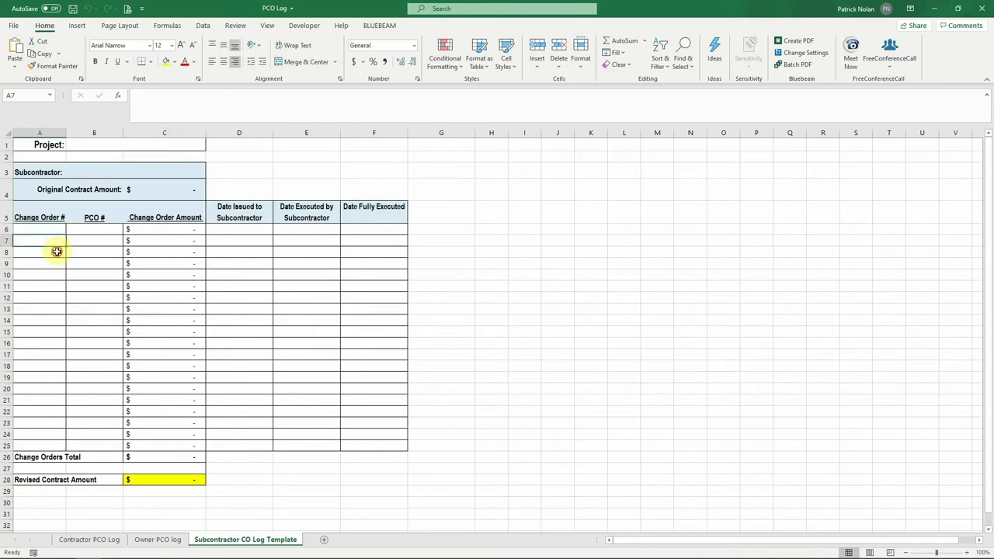
pyautogui.click(233, 230)
pyautogui.click(287, 233)
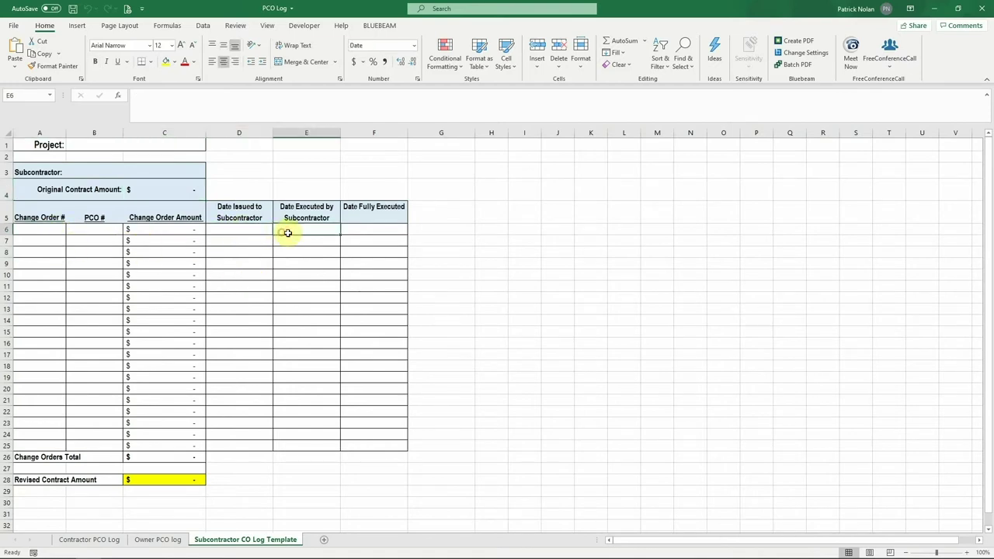
pyautogui.click(365, 233)
pyautogui.click(170, 481)
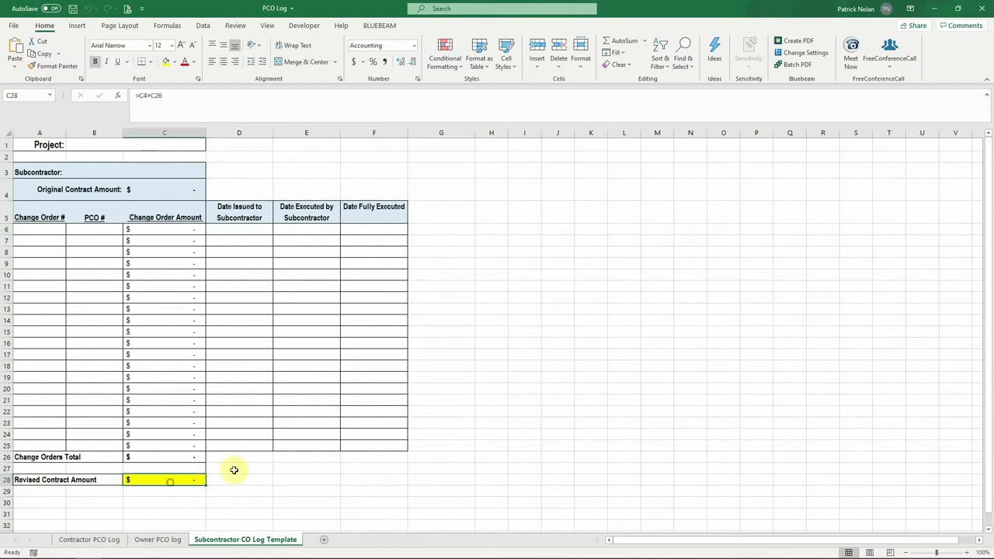
pyautogui.click(330, 482)
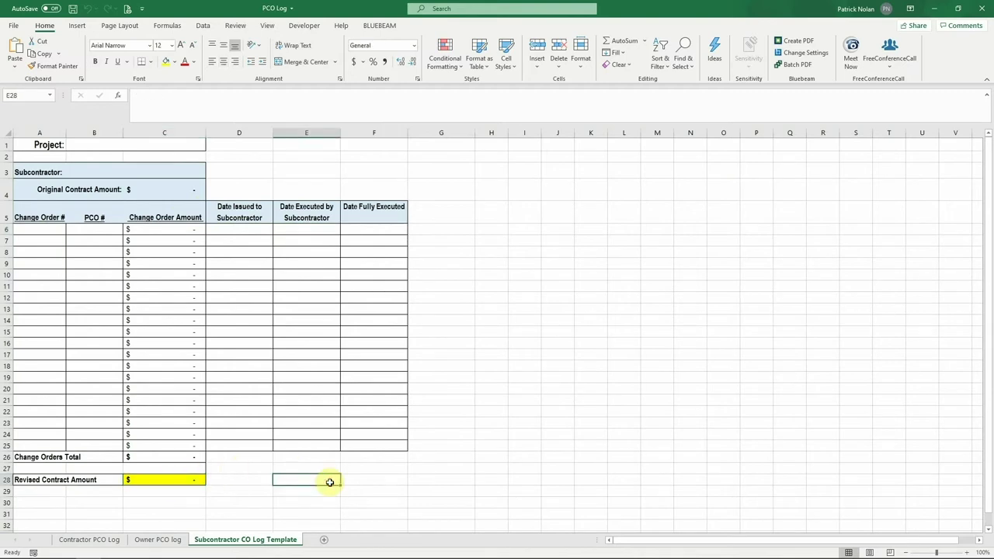
# Step: Return to File Explorer and step through the folders from PCO (1) to PCO (20)
pyautogui.hotkey('alt', 'Tab')
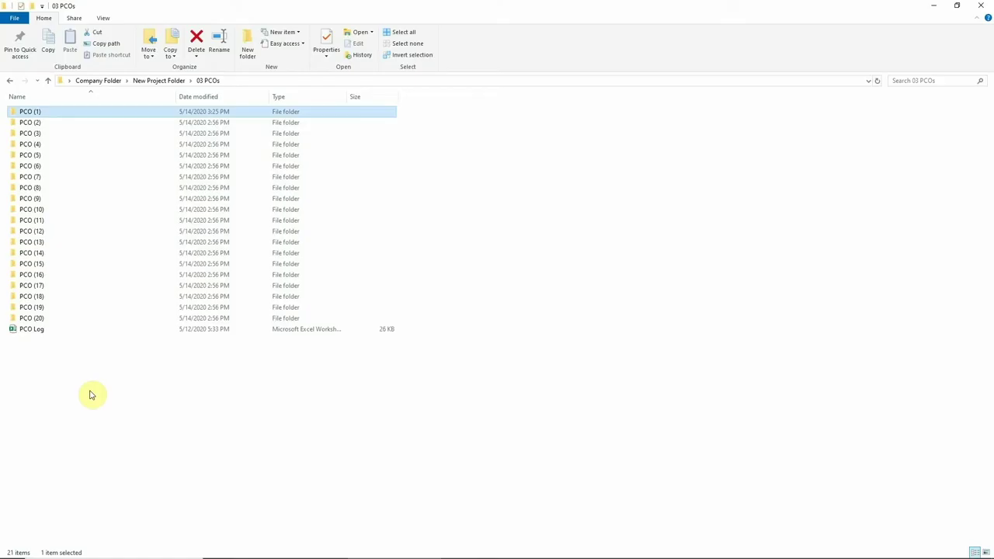
pyautogui.press('Down')
pyautogui.press('Down')
pyautogui.press('Down')
pyautogui.press('Down')
pyautogui.press('Down')
pyautogui.press('Down')
pyautogui.press('Down')
pyautogui.press('Down')
pyautogui.press('Down')
pyautogui.press('Down')
pyautogui.press('Down')
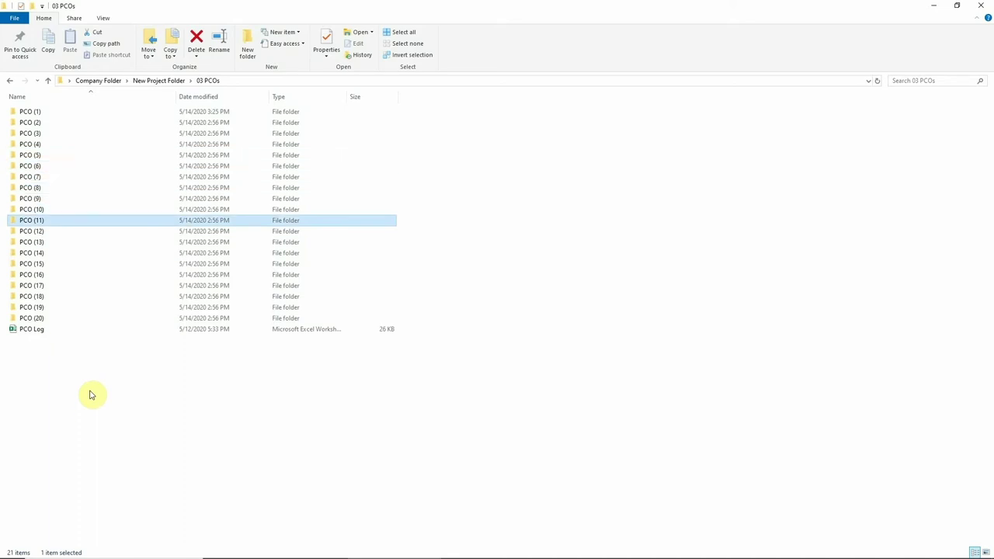
pyautogui.press('Down')
pyautogui.press('Down')
pyautogui.press('Down')
pyautogui.press('Down')
pyautogui.press('Down')
pyautogui.press('Down')
pyautogui.press('Down')
pyautogui.press('Down')
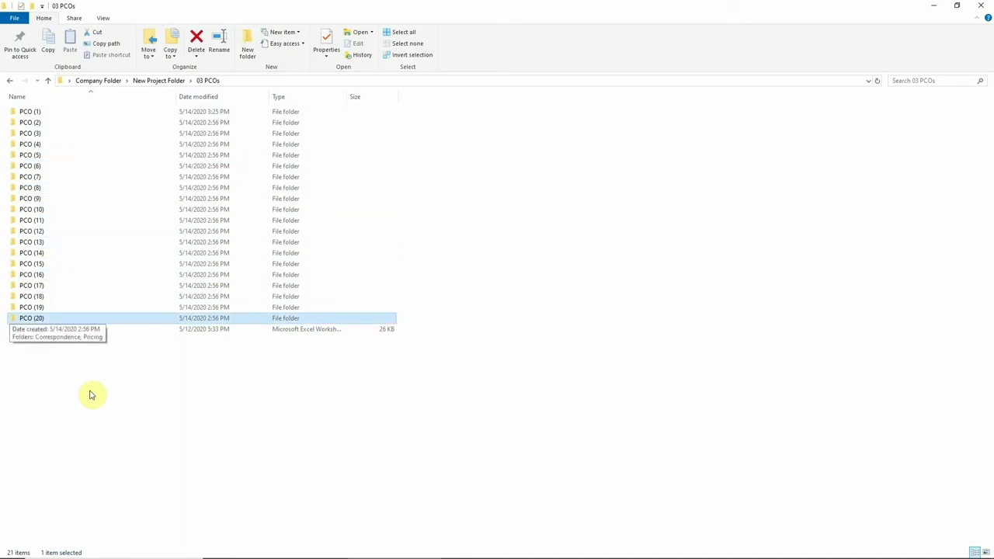
pyautogui.click(90, 396)
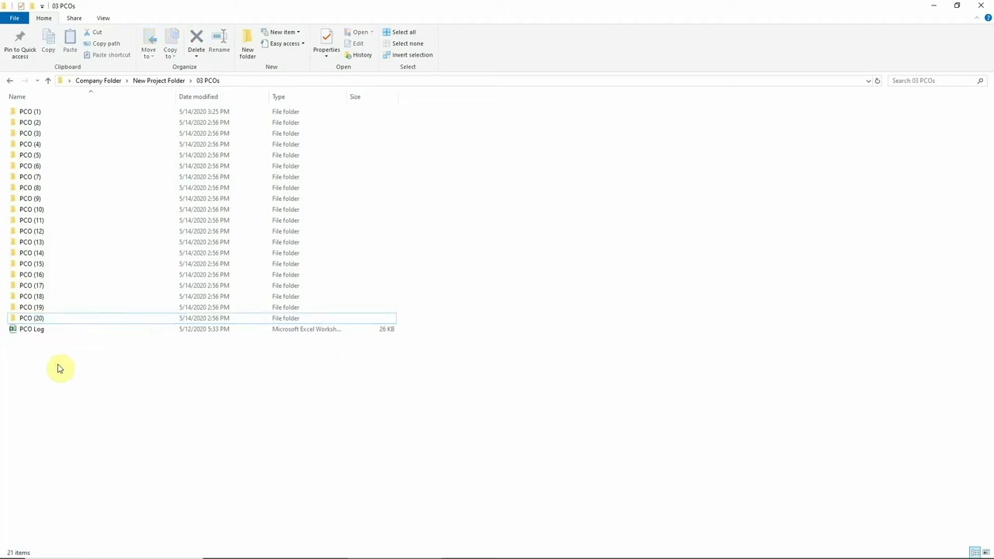
# Step: Fill row 5 for PCO 001: owner request, ASI 01, Added Sink in Restroom 103, A1 Plumbing, open, $1,998
pyautogui.doubleClick(33, 330)
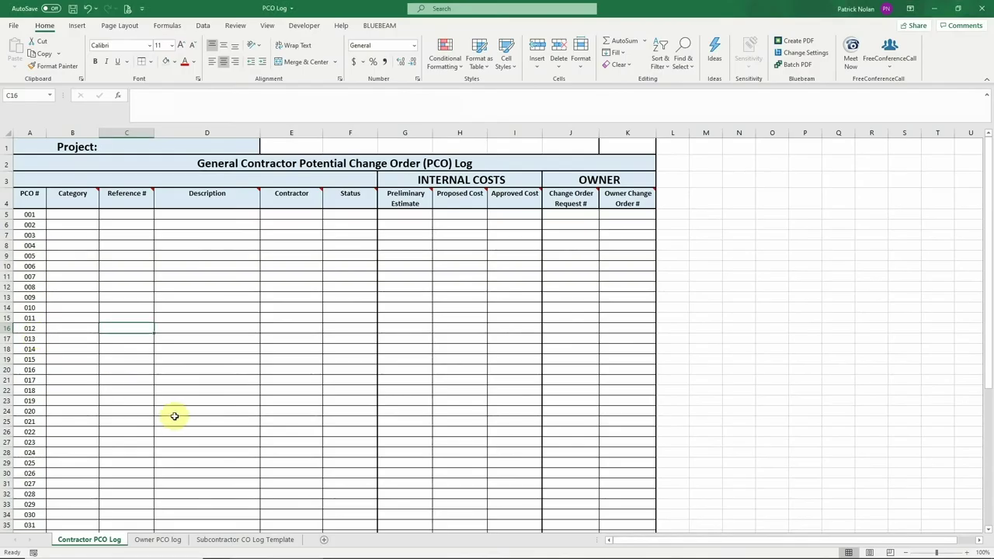
pyautogui.click(80, 216)
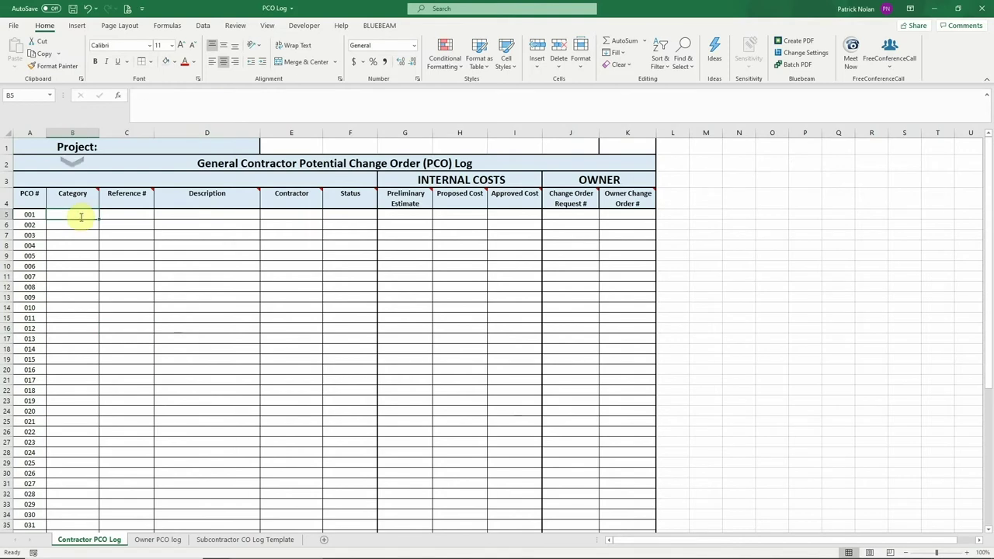
pyautogui.write('owner request')
pyautogui.press('Tab')
pyautogui.write('ASI 01')
pyautogui.press('Tab')
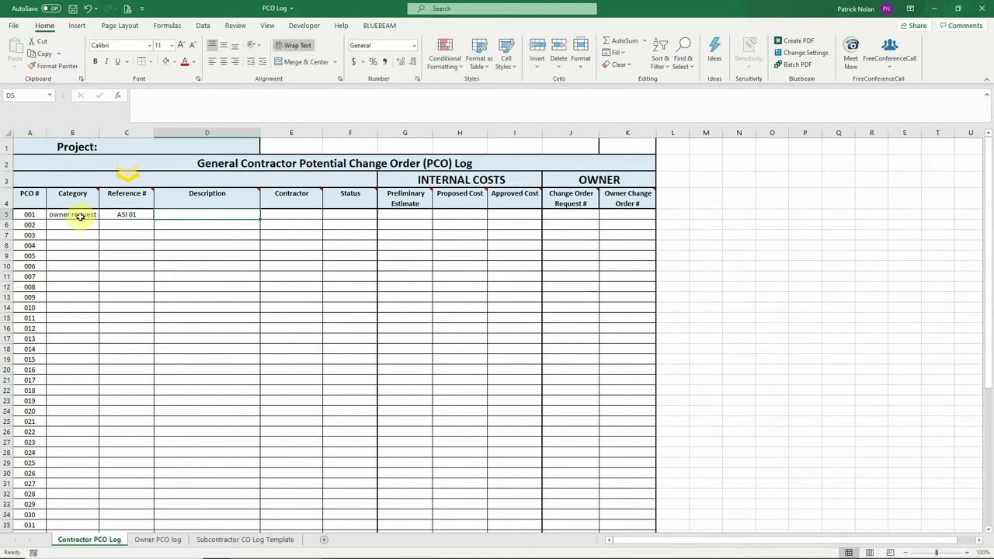
pyautogui.write('Added Sink in Restroom 103')
pyautogui.press('Tab')
pyautogui.write('A1 Plumbing')
pyautogui.press('Tab')
pyautogui.write('open')
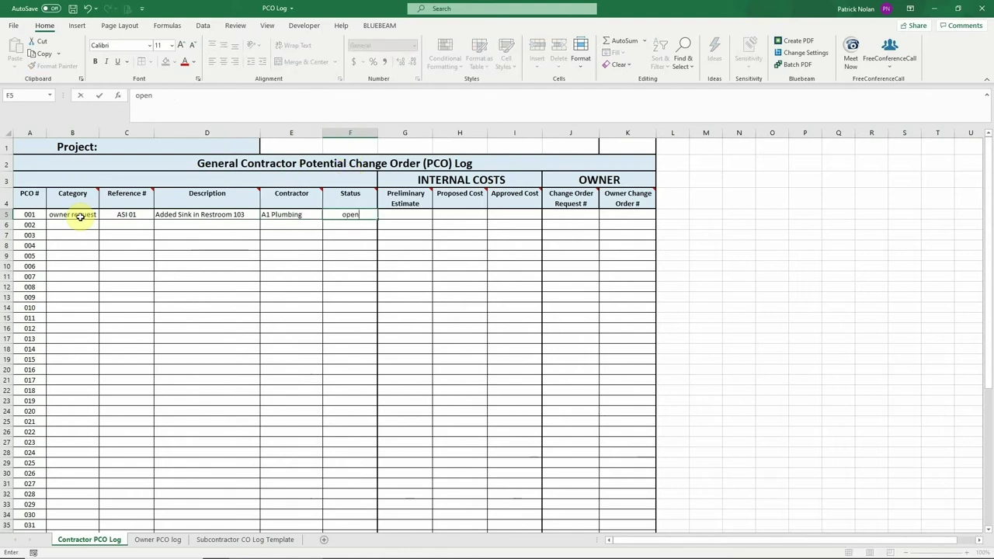
pyautogui.press('Tab')
pyautogui.press('Tab')
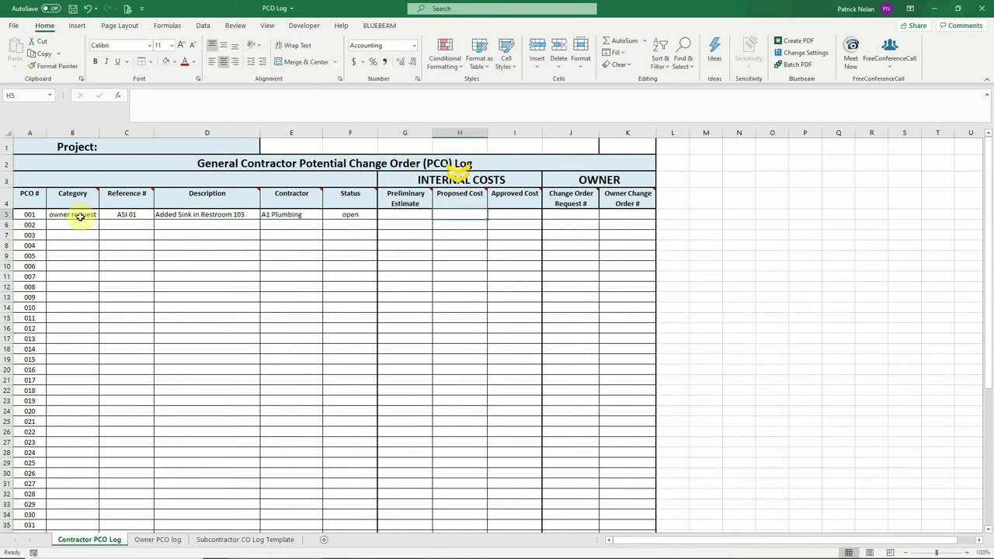
pyautogui.write('1998')
pyautogui.press('Return')
# Step: Insert a blank row 6 above PCO 002 and number it 001
pyautogui.click(7, 225)
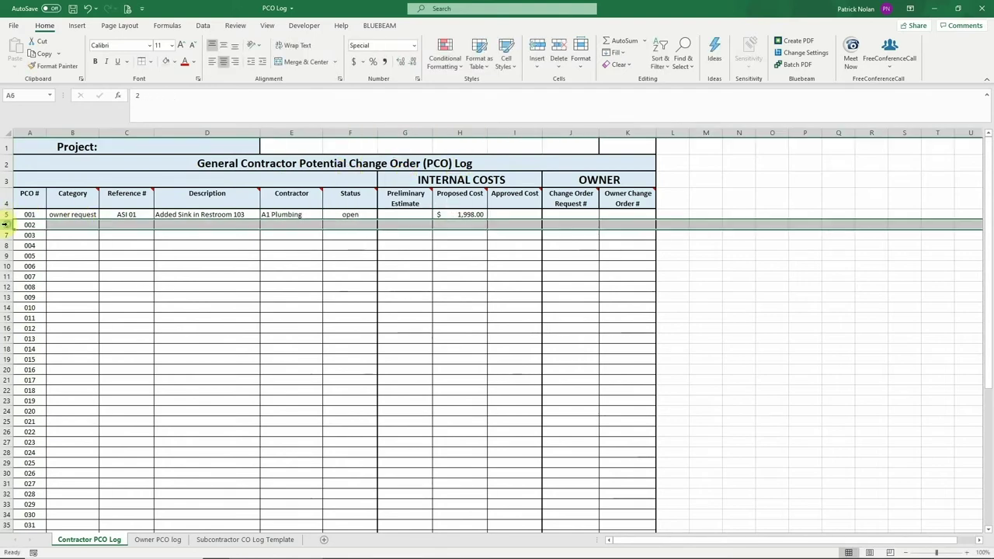
pyautogui.rightClick(7, 224)
pyautogui.click(35, 311)
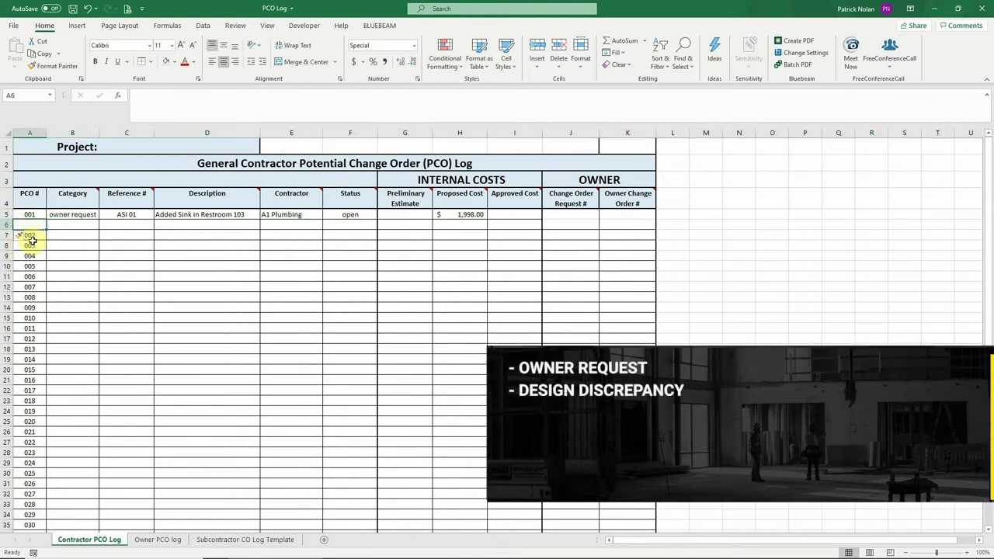
pyautogui.write('001')
pyautogui.press('Tab')
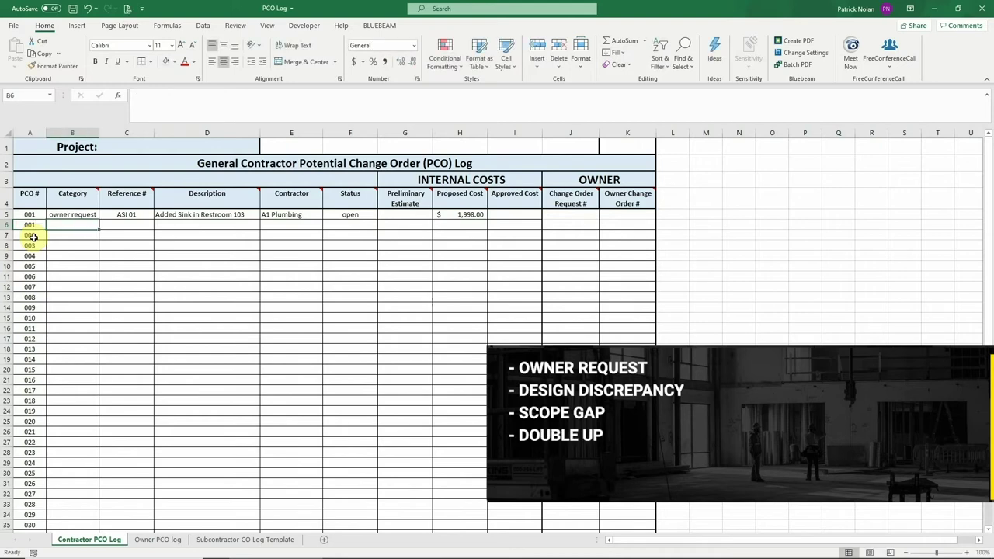
# Step: Fill row 6 with owner request, ASI 01, the sink description, General Contractor and open
pyautogui.press('Up')
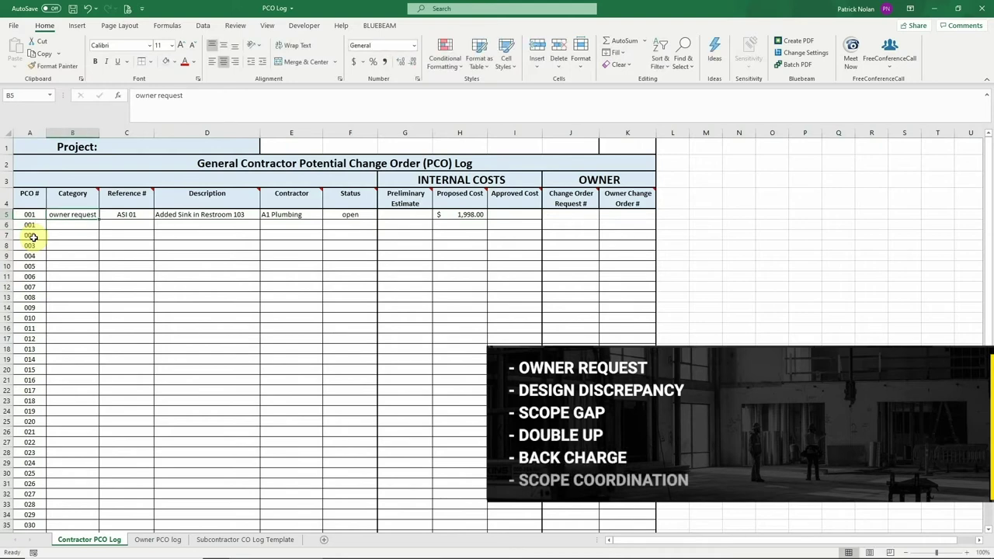
pyautogui.press('Down')
pyautogui.write('owner')
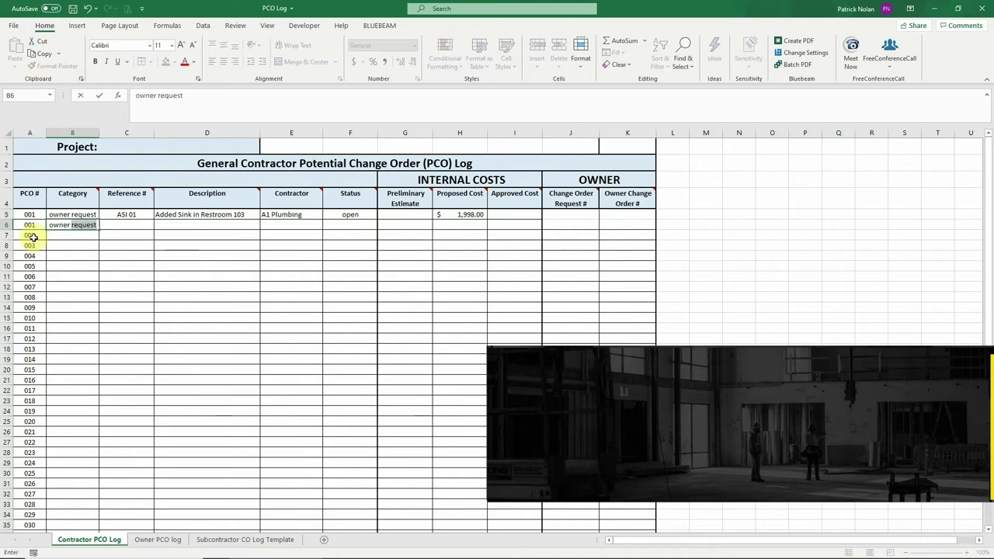
pyautogui.press('Tab')
pyautogui.write('ASI')
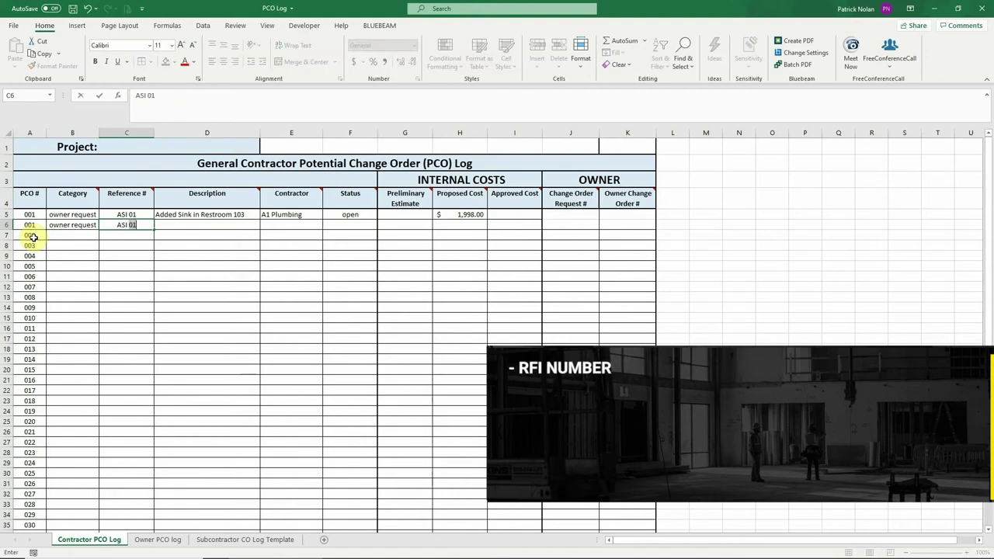
pyautogui.hotkey('ctrl', 'Return')
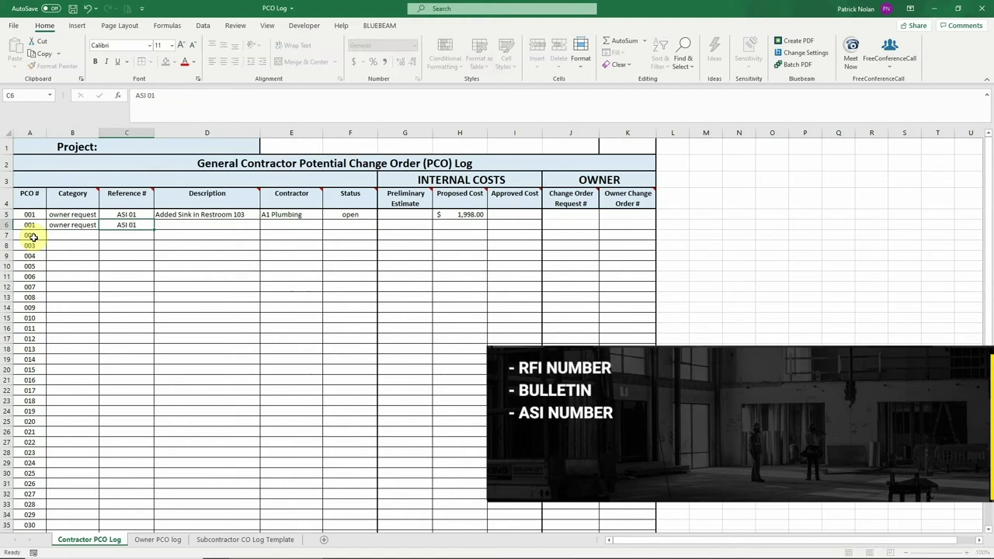
pyautogui.press('Tab')
pyautogui.write('A')
pyautogui.press('Tab')
pyautogui.write('Gen')
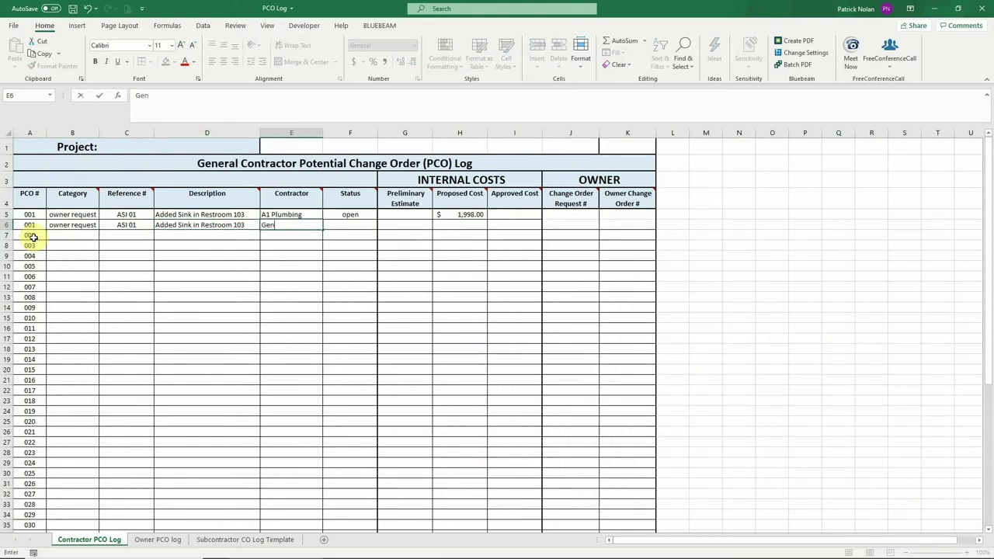
pyautogui.write('eral Contractor')
pyautogui.hotkey('ctrl', 'Return')
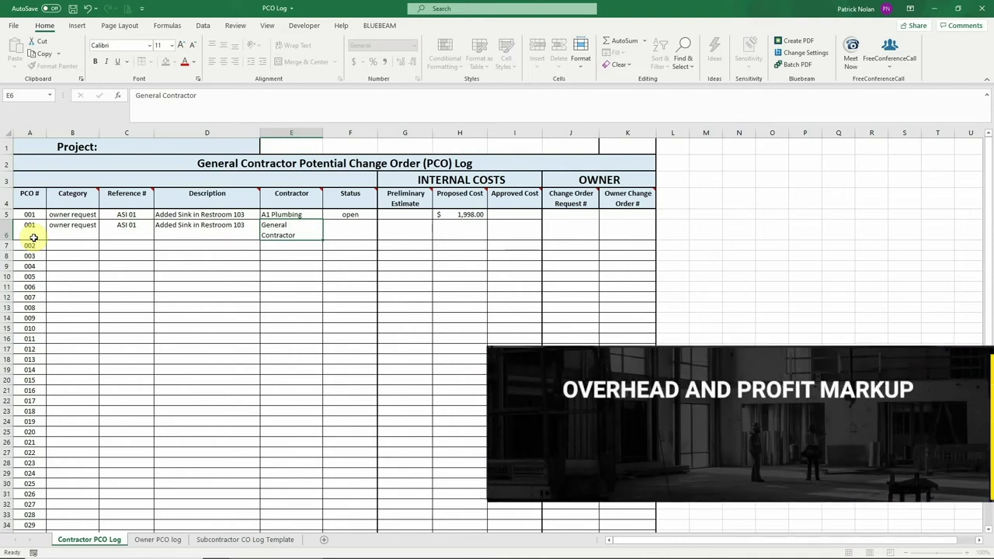
pyautogui.press('Tab')
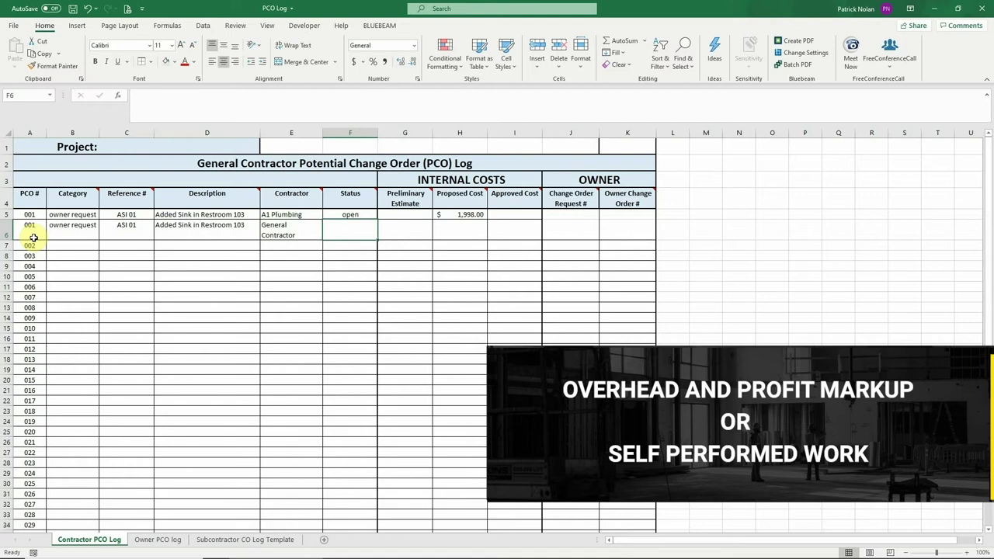
pyautogui.write('open')
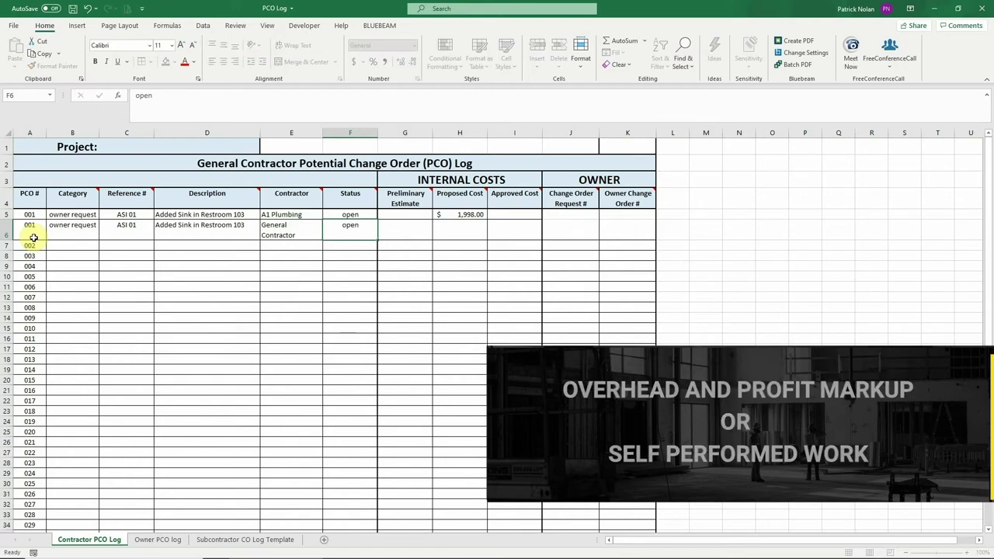
pyautogui.press('Tab')
pyautogui.press('Tab')
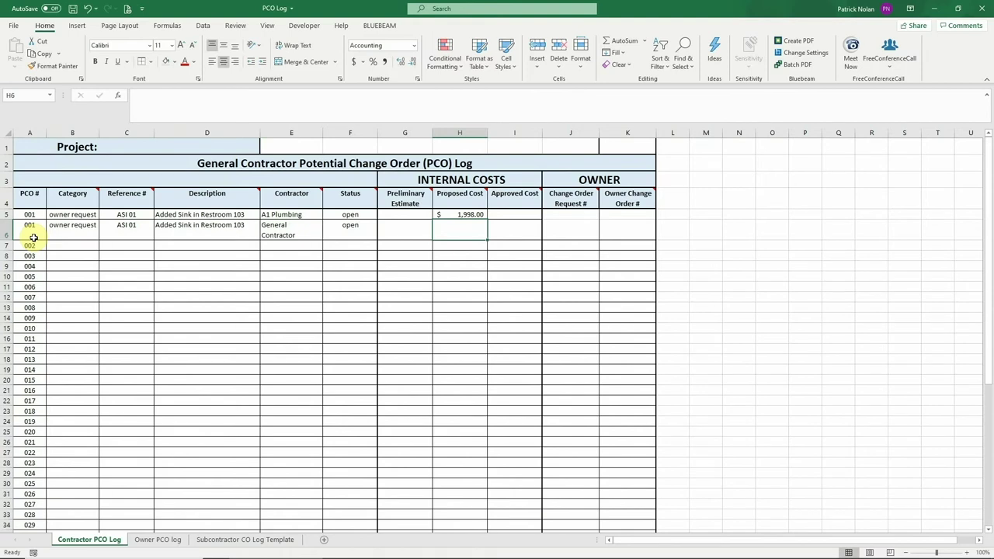
# Step: Enter a $210 proposed cost for the General Contractor line in H6
pyautogui.write('210')
pyautogui.press('Return')
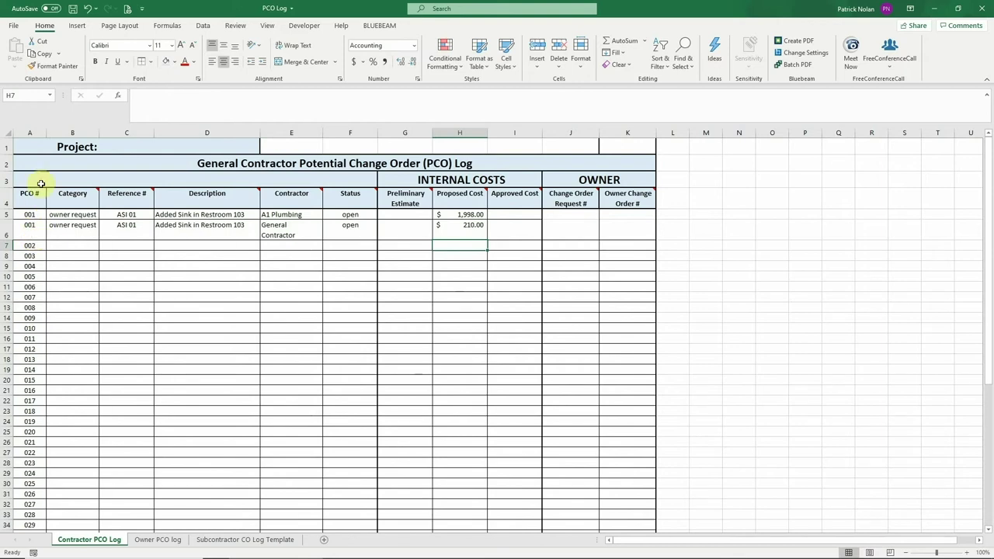
pyautogui.moveTo(577, 236); pyautogui.dragTo(619, 243)
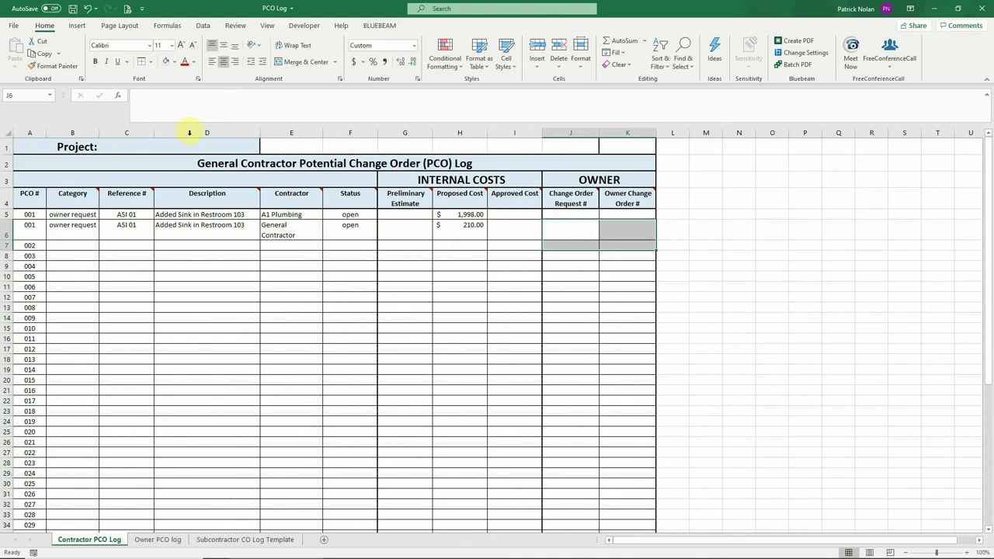
pyautogui.click(579, 229)
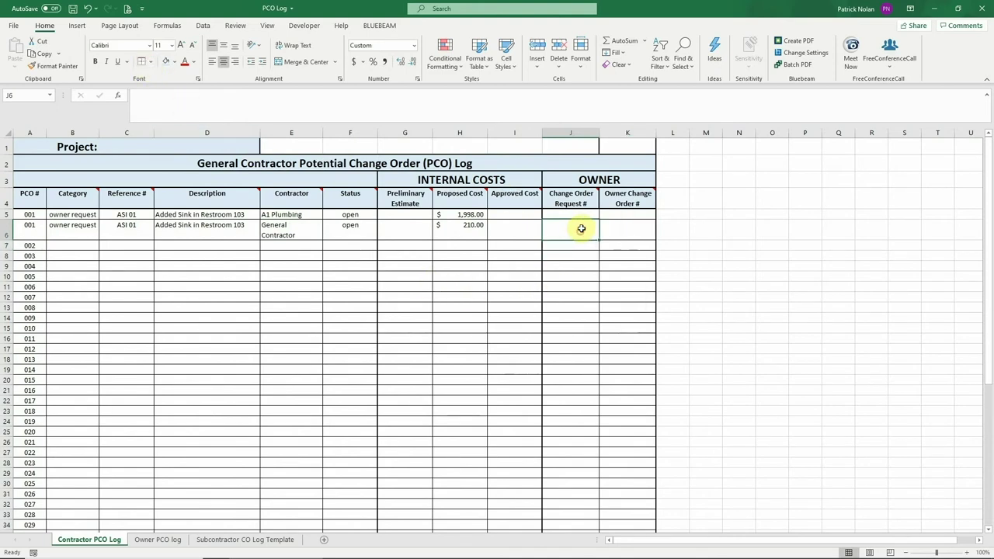
pyautogui.click(621, 225)
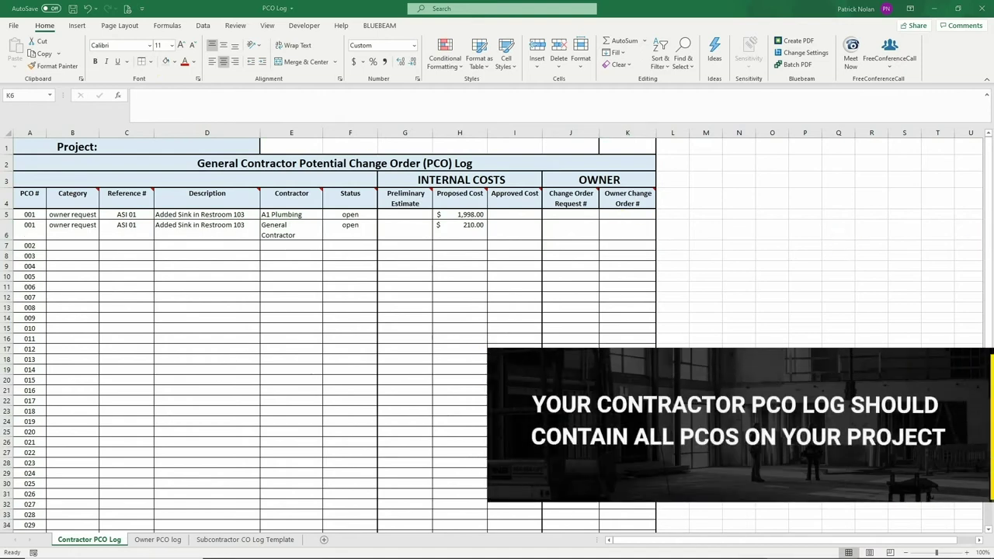
# Step: Enter COR 001 as the change order request number in J5 and J6
pyautogui.click(568, 214)
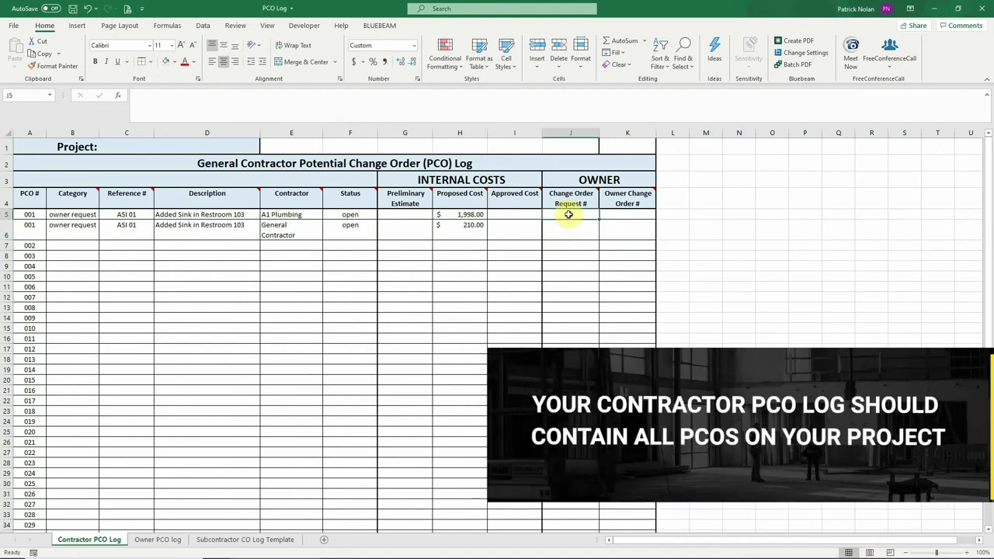
pyautogui.write('COR 001')
pyautogui.press('Return')
pyautogui.write('C')
pyautogui.press('Return')
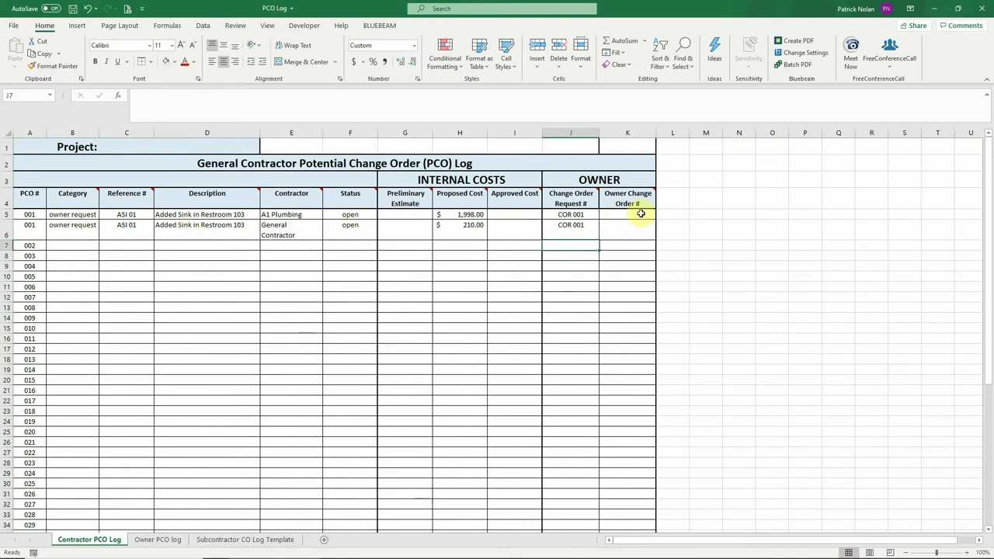
# Step: On the Owner PCO log, enter row 5 as Added Sink in Restroom 103, status pending Owner Approval
pyautogui.click(158, 539)
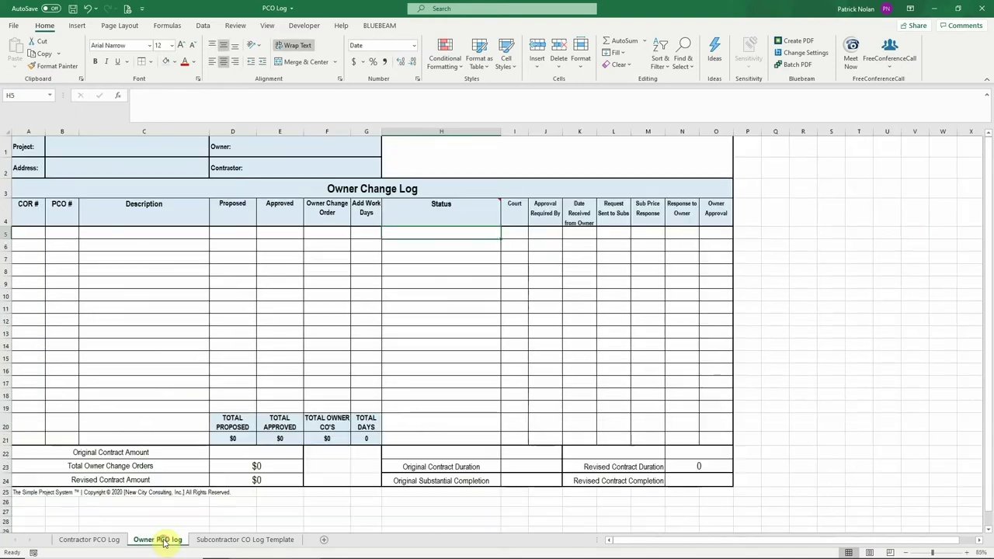
pyautogui.click(31, 233)
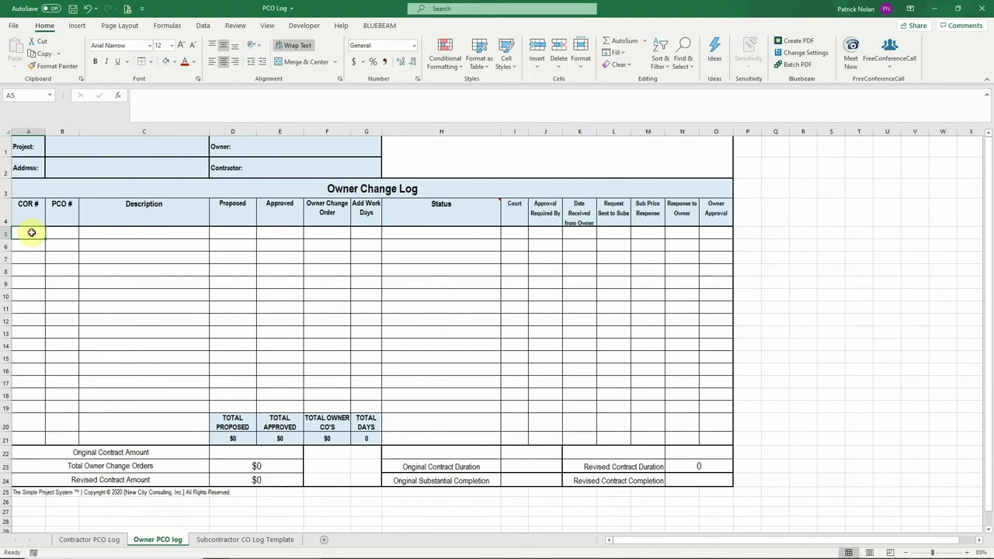
pyautogui.press('Tab')
pyautogui.press('Tab')
pyautogui.write('Added Sink in Restroom 103')
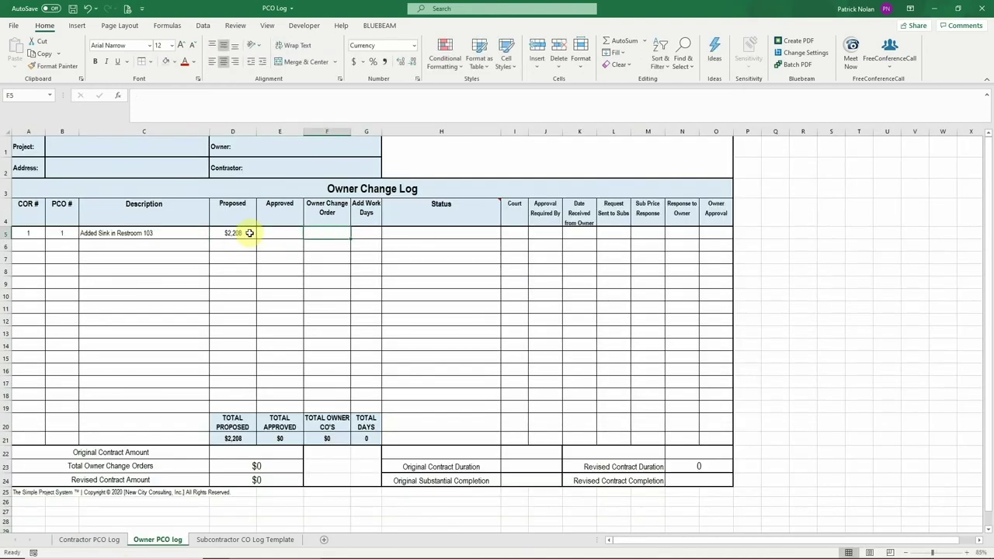
pyautogui.write('pending Owner Approval')
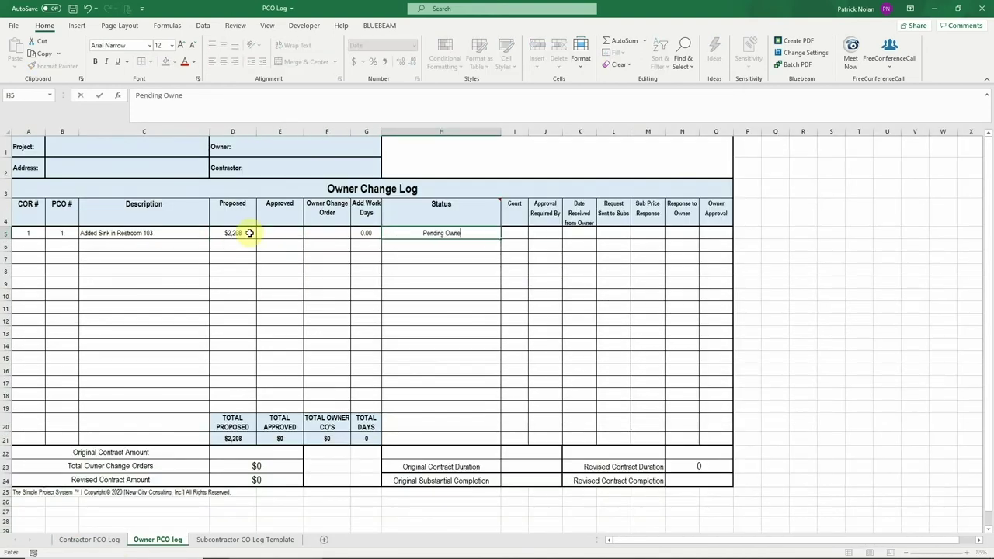
pyautogui.press('Tab')
# Step: Enter owner, dates 5/5/2020, 4/23/20, 4/23/20, 5/1/20, 5/1/20, and move $2,208 to Owner Change Order
pyautogui.write('owner')
pyautogui.press('Tab')
pyautogui.write('5/5/2020')
pyautogui.press('Tab')
pyautogui.write('4/23/20')
pyautogui.press('Tab')
pyautogui.write('4/23/20')
pyautogui.press('Tab')
pyautogui.write('5/1/20')
pyautogui.press('Tab')
pyautogui.write('5/1/20')
pyautogui.press('Tab')
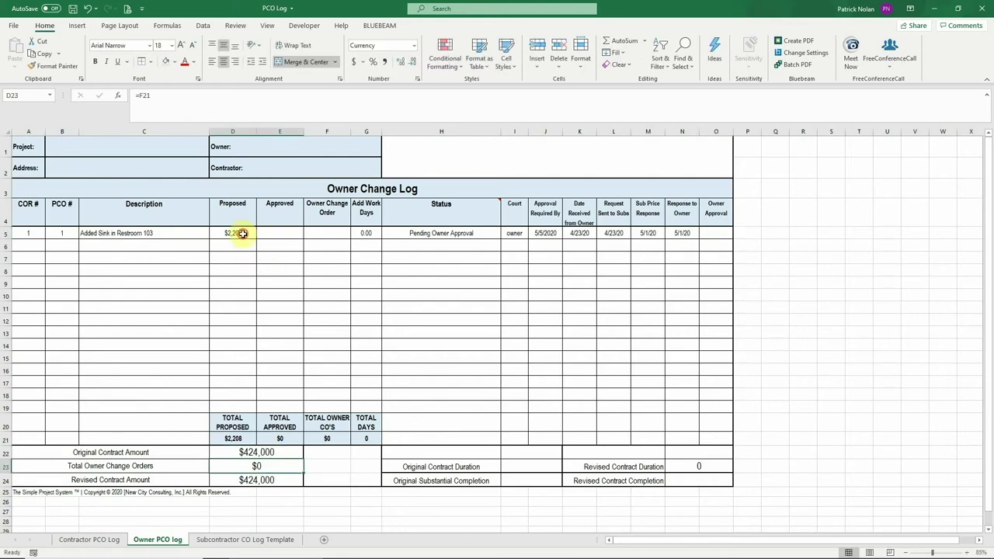
pyautogui.moveTo(244, 235); pyautogui.dragTo(273, 235)
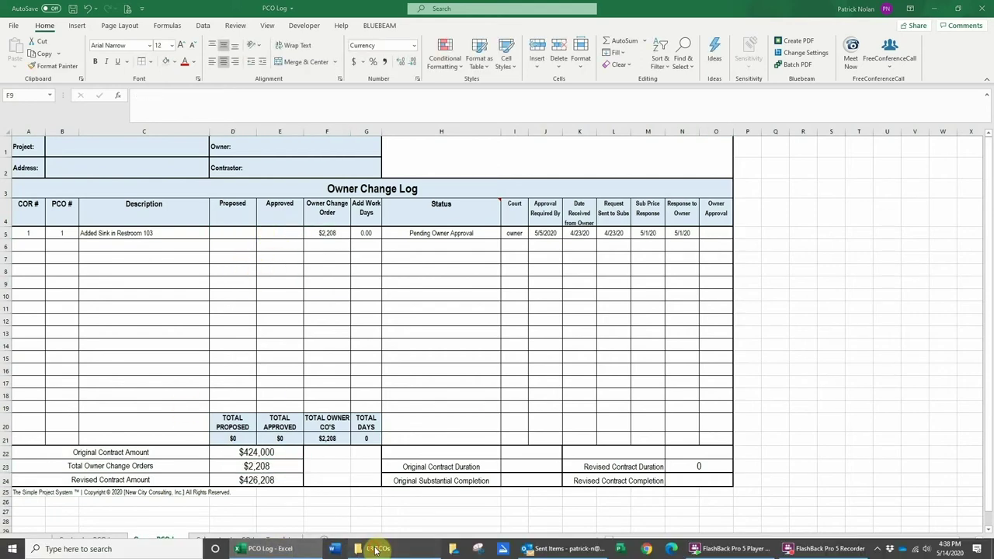
# Step: Rename the PCO (1) folder to 'PCO (1) ASI 03 added sink'
pyautogui.click(388, 548)
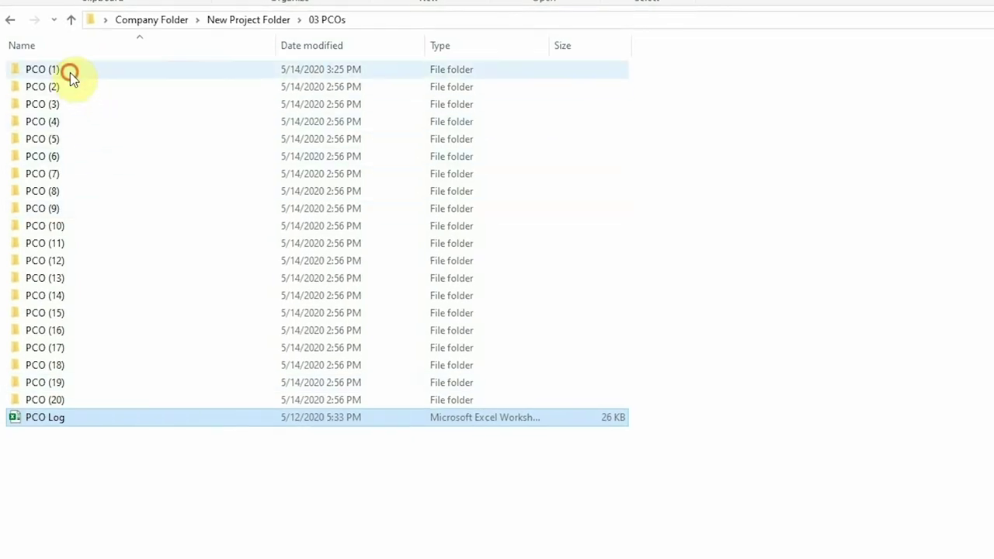
pyautogui.click(62, 83)
pyautogui.rightClick(68, 75)
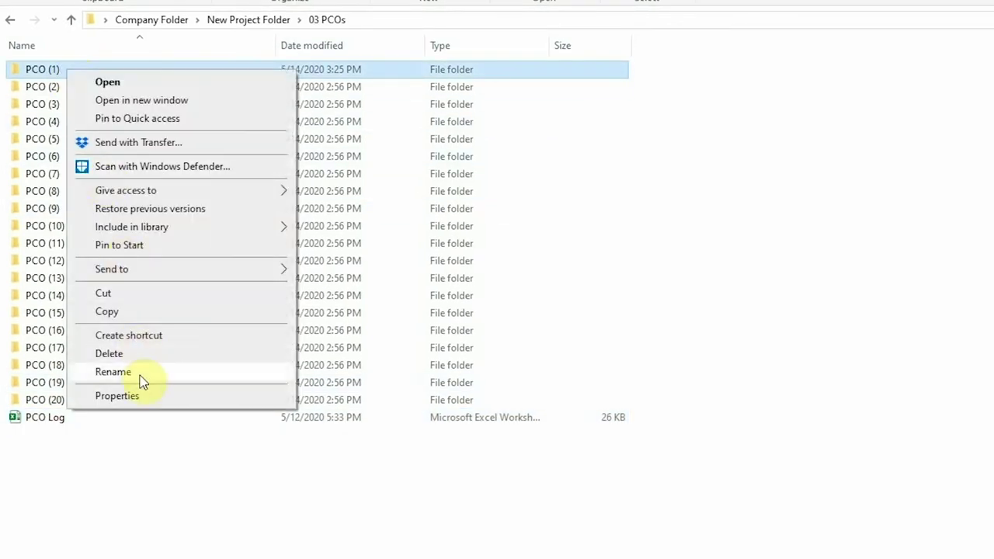
pyautogui.click(140, 378)
pyautogui.click(70, 69)
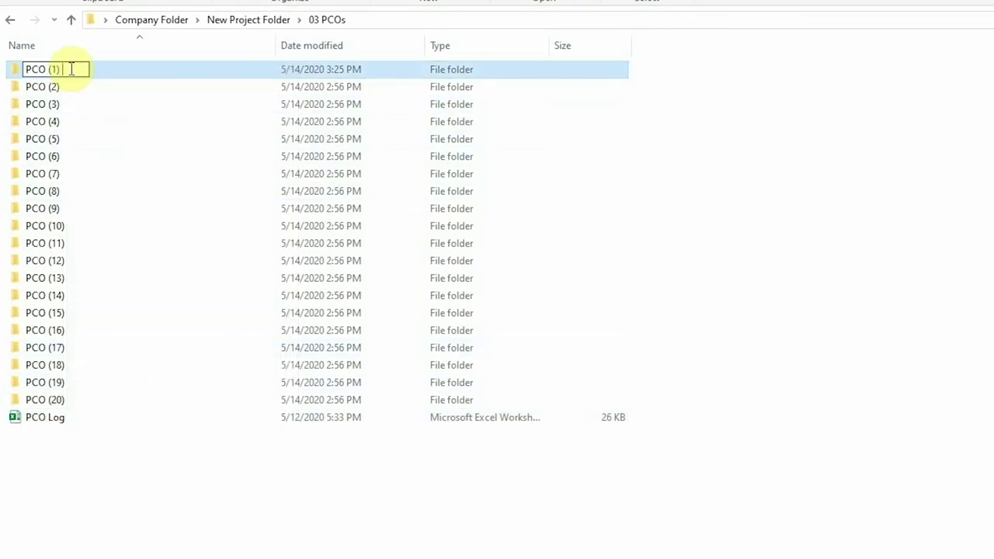
pyautogui.write('ASI 03 added s')
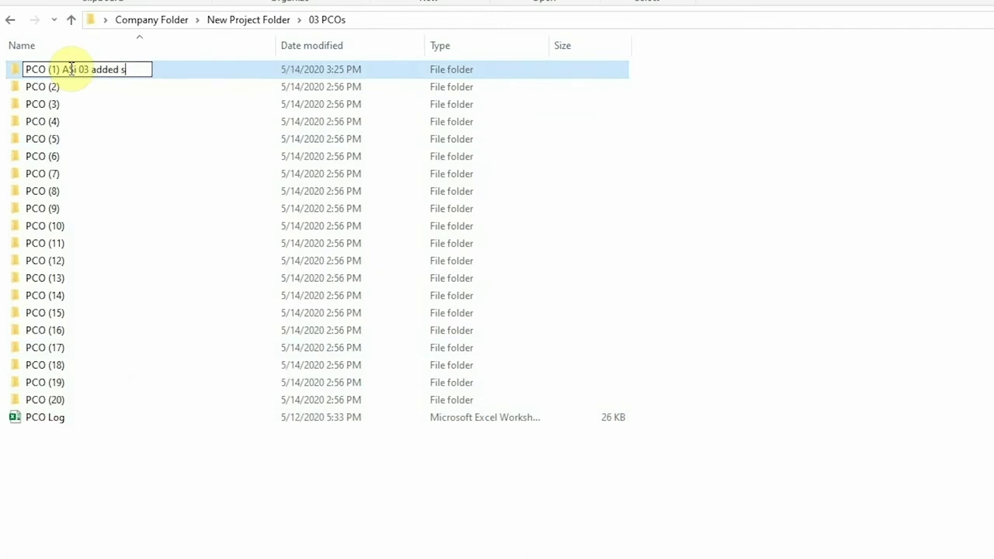
pyautogui.write('ink')
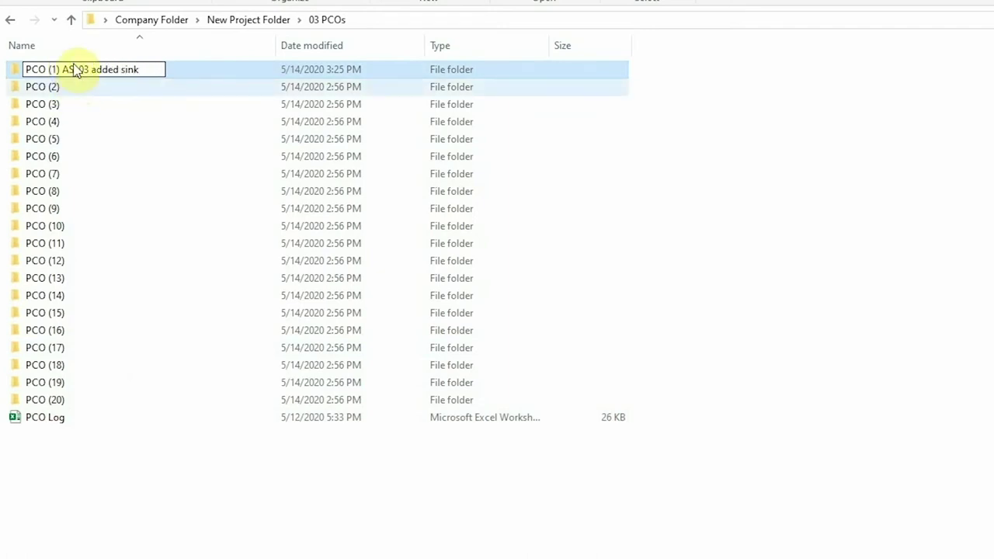
pyautogui.press('Return')
# Step: Browse the renamed folder's Correspondence and Pricing subfolders, then return to 03 PCOs
pyautogui.doubleClick(75, 74)
pyautogui.doubleClick(76, 74)
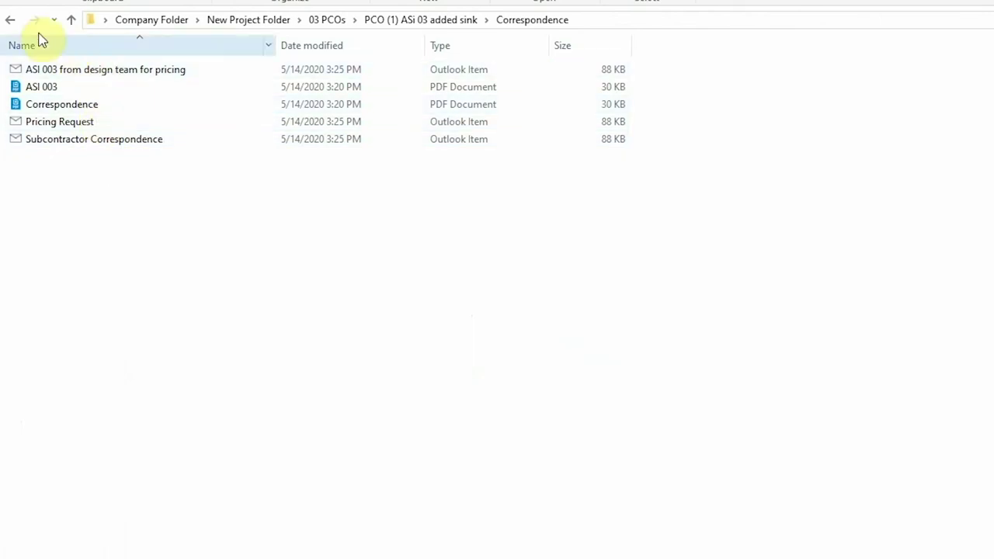
pyautogui.click(10, 20)
pyautogui.doubleClick(38, 87)
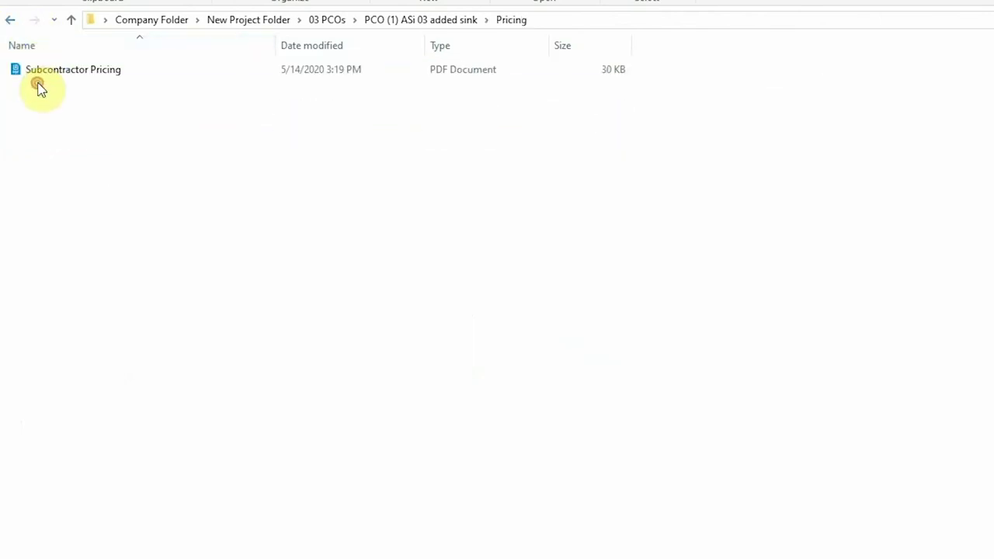
pyautogui.click(9, 21)
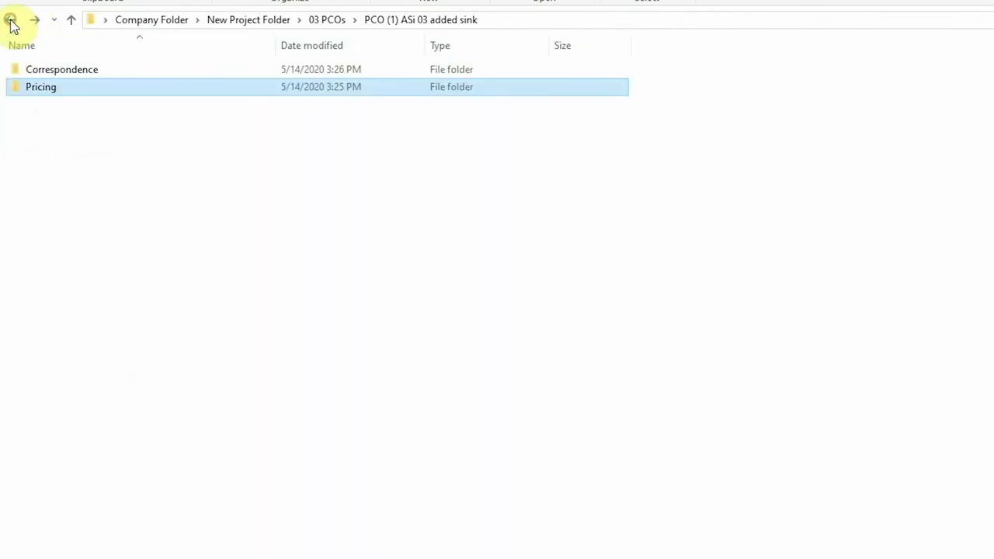
pyautogui.click(10, 22)
# Step: Rename the folder again to correct the capitalization of ASI
pyautogui.rightClick(38, 73)
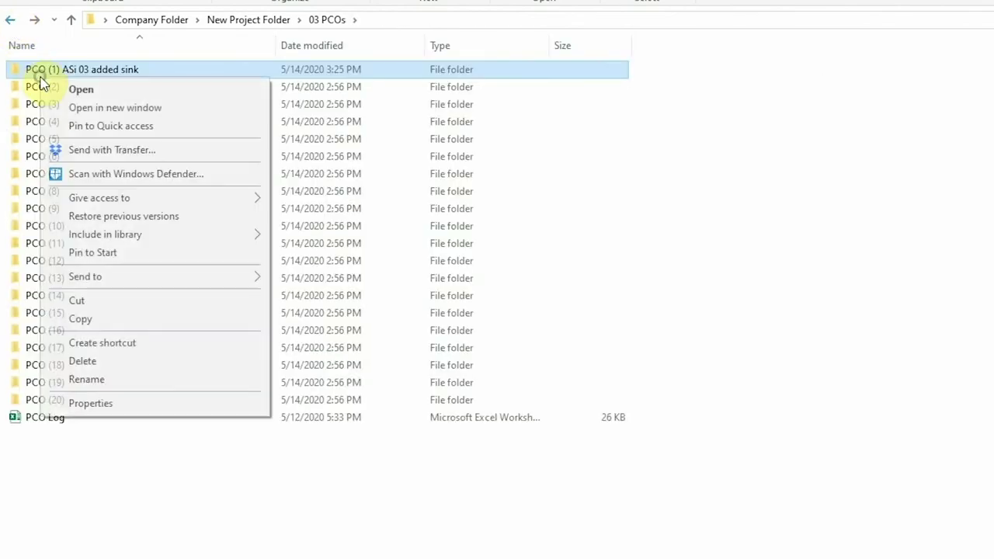
pyautogui.click(82, 378)
pyautogui.click(78, 69)
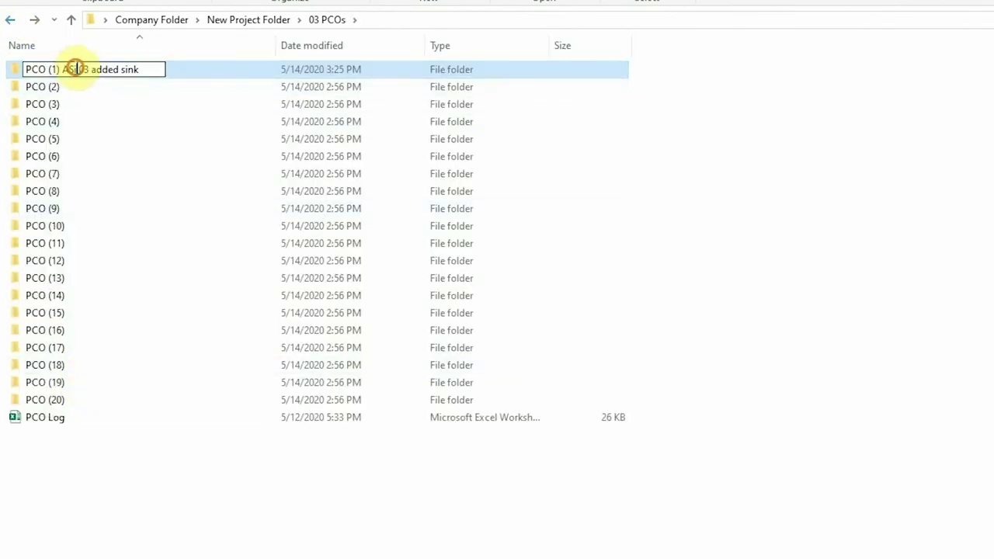
pyautogui.press('BackSpace')
pyautogui.write('I')
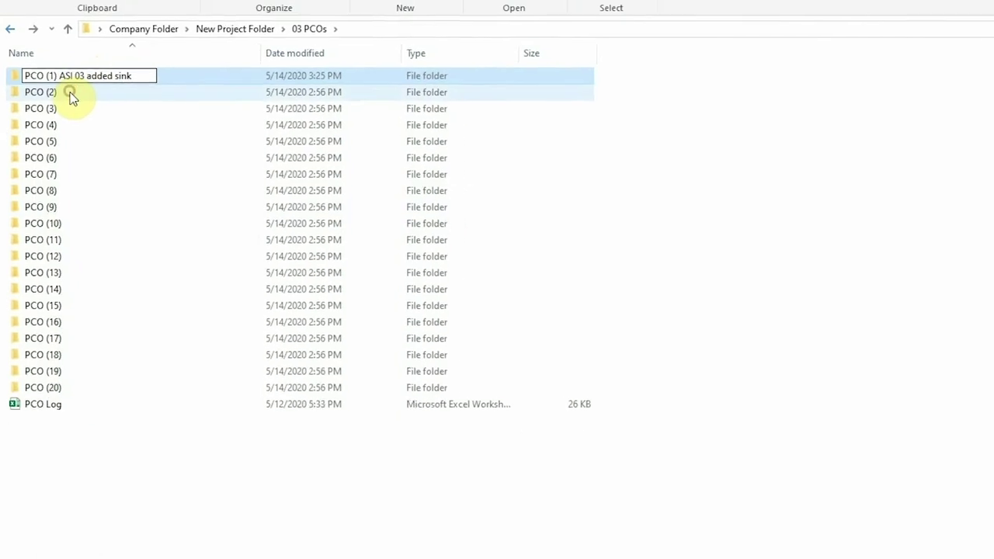
pyautogui.press('Return')
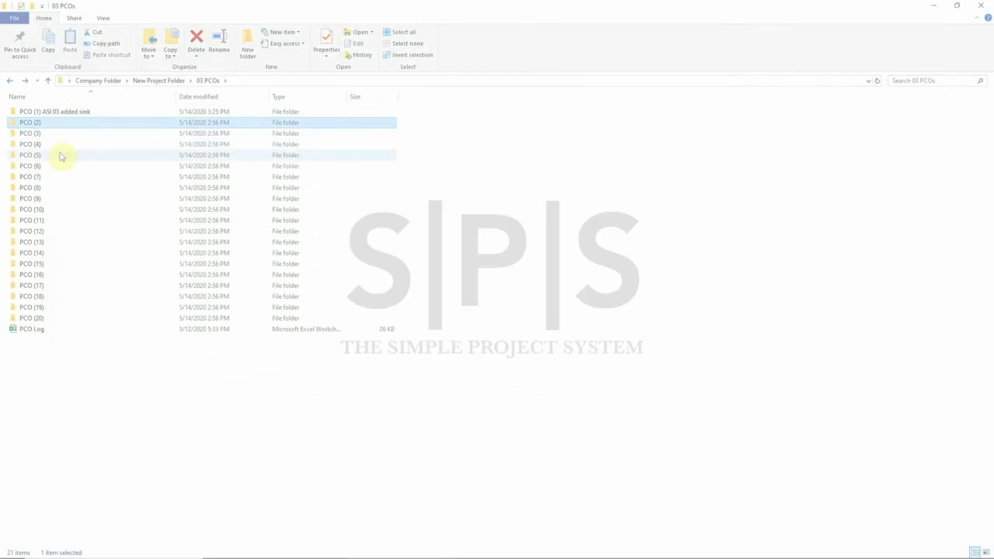